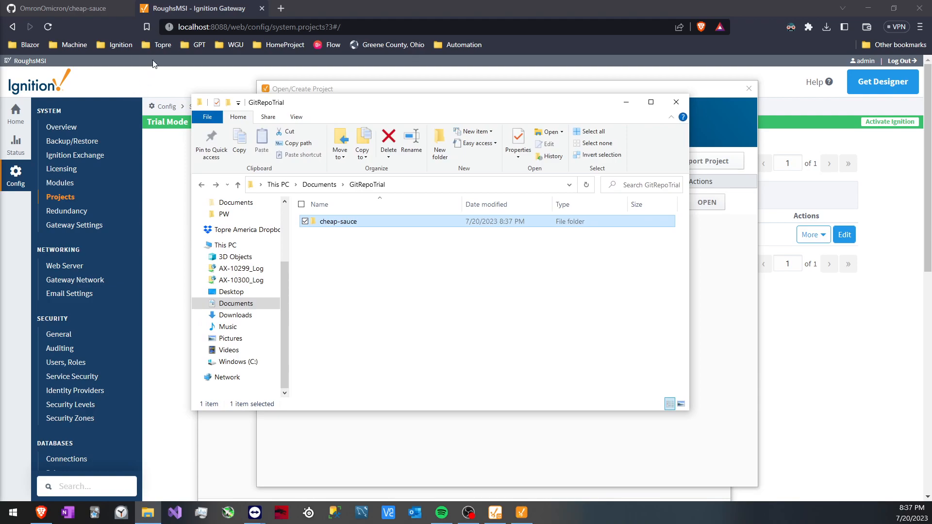
Check the contents of the local cheap-sauce folder and compare it with the matching cheap-sauce repository page on GitHub
{"action": "left_click_drag", "start_coordinate": [388, 107], "coordinate": [367, 101]}
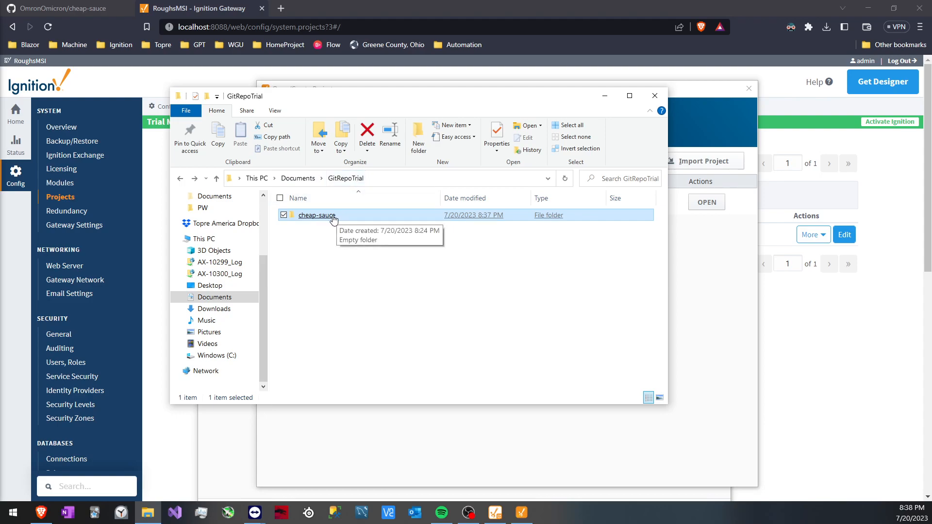
{"action": "double_click", "coordinate": [317, 215]}
{"action": "key", "text": "alt+Left"}
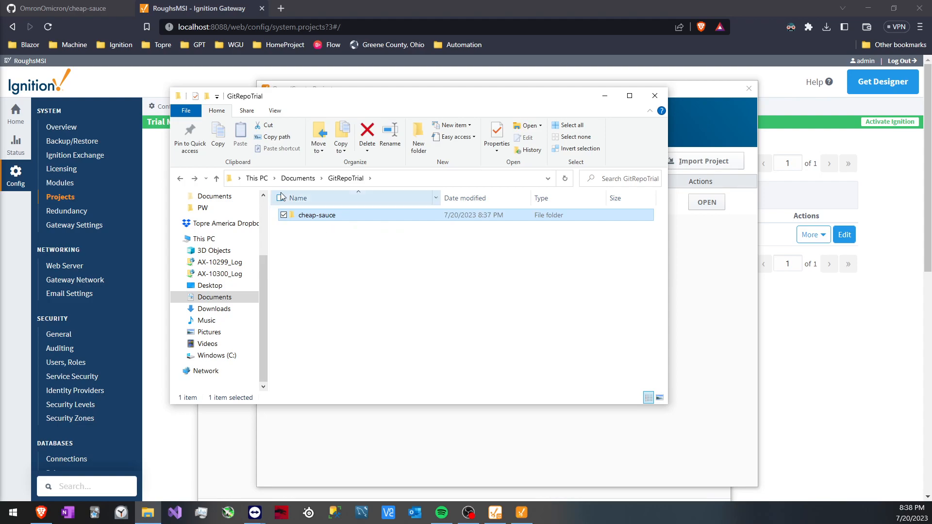
{"action": "left_click", "coordinate": [88, 9]}
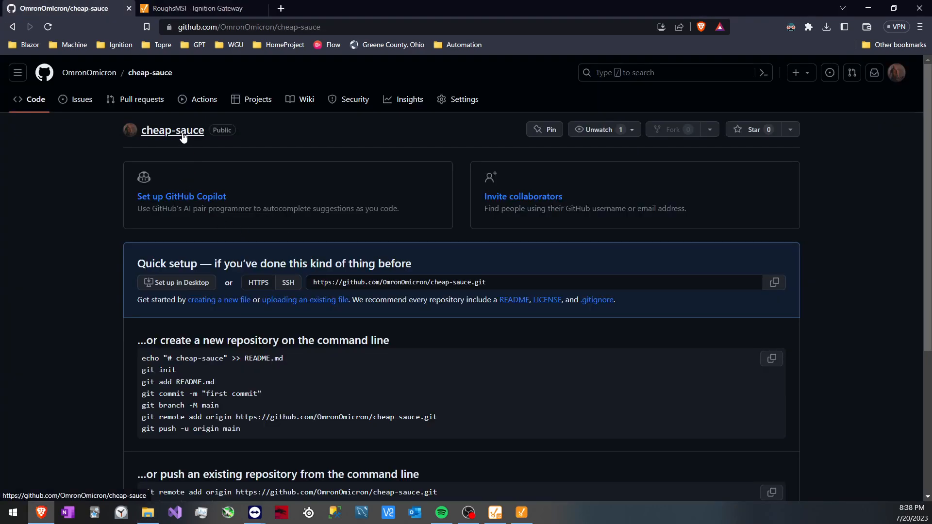
{"action": "key", "text": "alt+Tab"}
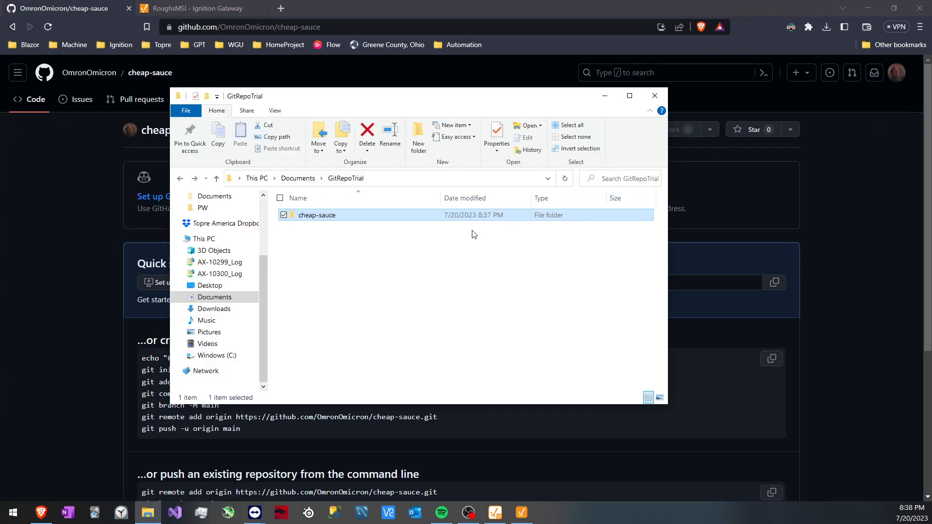
Open Git Bash in the GitRepoTrial folder and run git clone with the HTTPS URL of the cheap-sauce GitHub repository
{"action": "right_click", "coordinate": [340, 238]}
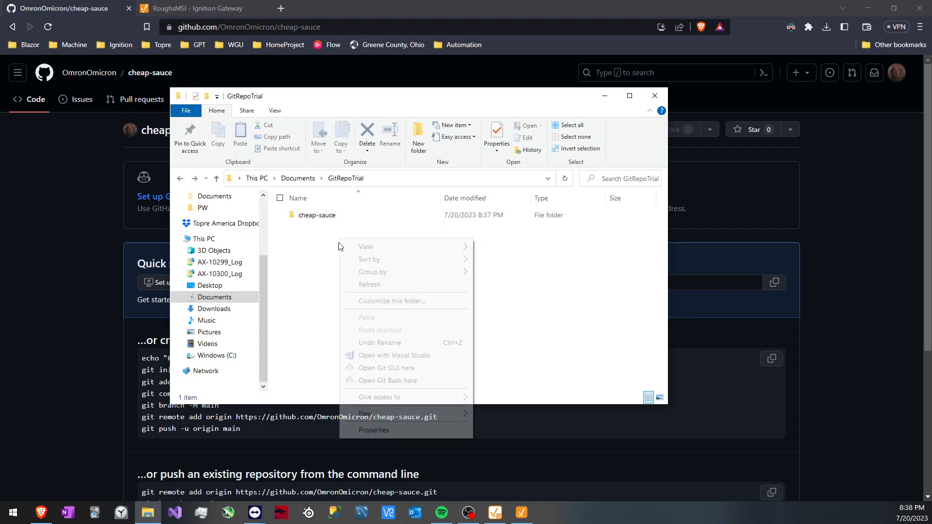
{"action": "left_click", "coordinate": [388, 381]}
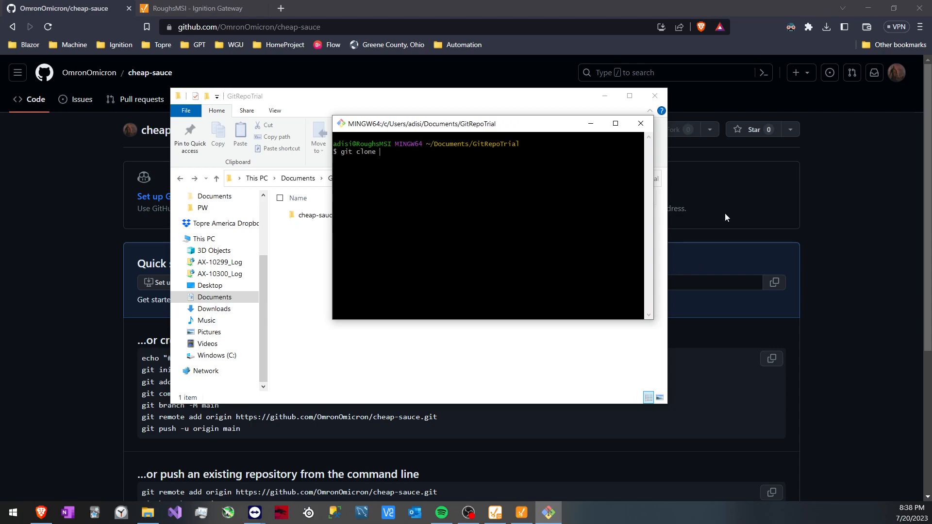
{"action": "left_click", "coordinate": [695, 288]}
{"action": "left_click", "coordinate": [316, 282]}
{"action": "key", "text": "ctrl+c"}
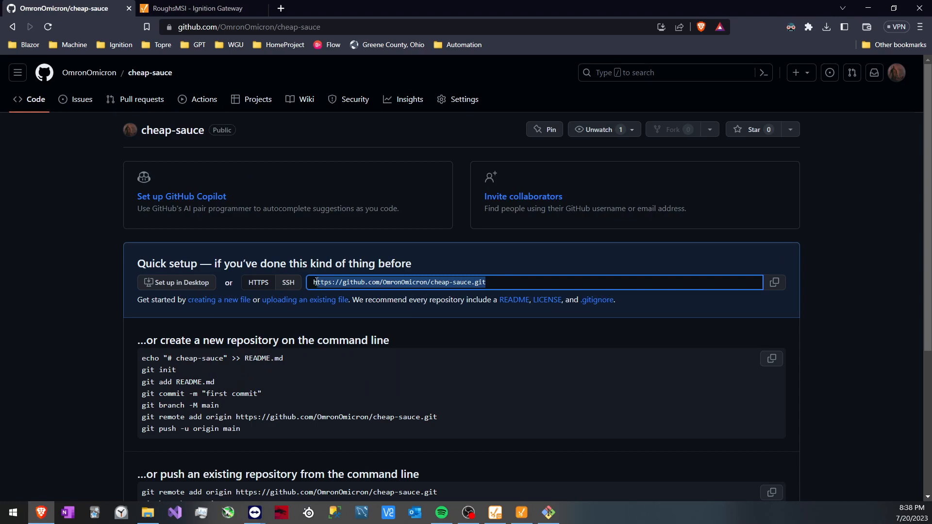
{"action": "key", "text": "alt+Tab"}
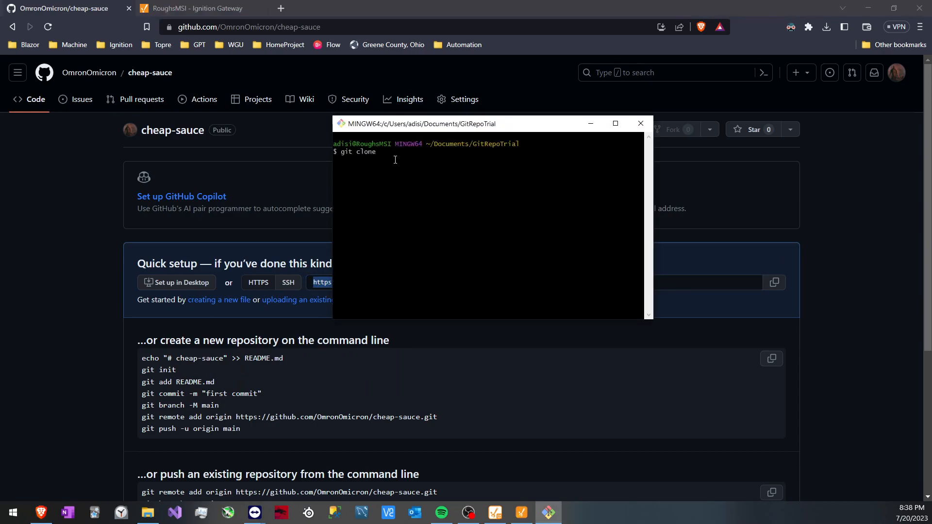
{"action": "right_click", "coordinate": [395, 158]}
{"action": "left_click", "coordinate": [415, 188]}
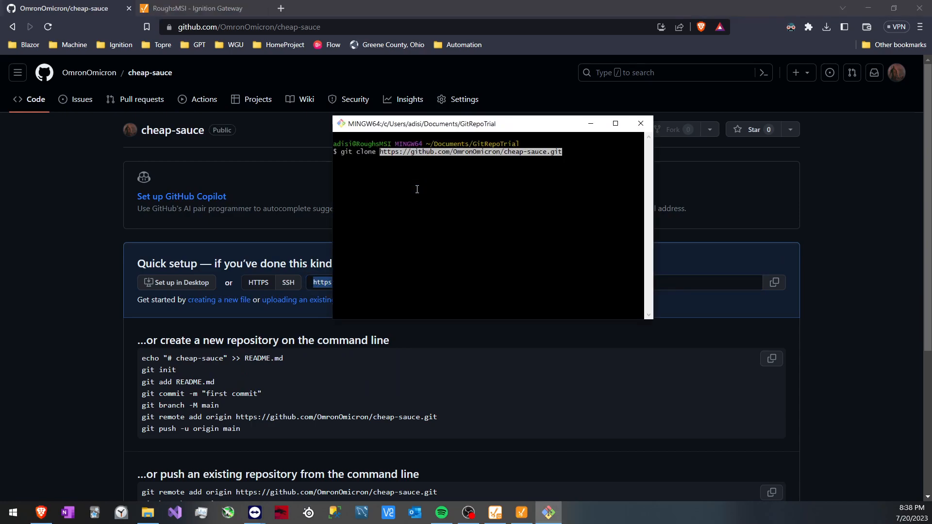
{"action": "key", "text": "Return"}
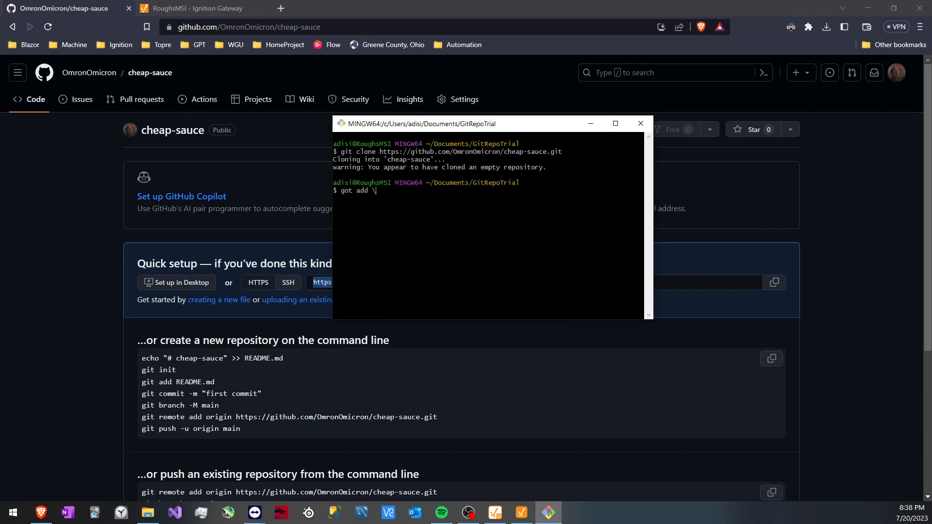
Try to run "got add ." in the GitRepoTrial folder
{"action": "type", "text": "got add ."}
{"action": "key", "text": "Return"}
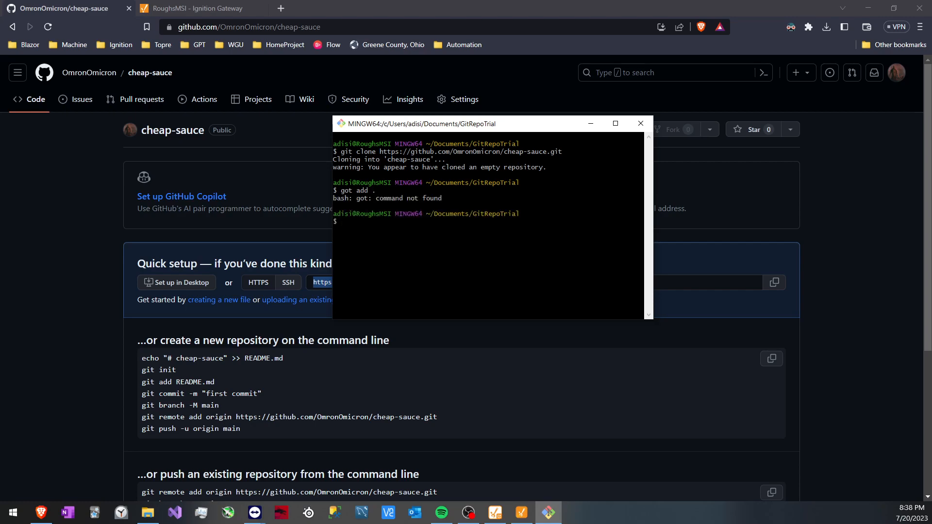
Switch to File Explorer and examine the contents of the cloned cheap-sauce folder, returning to GitRepoTrial
{"action": "left_click", "coordinate": [147, 513]}
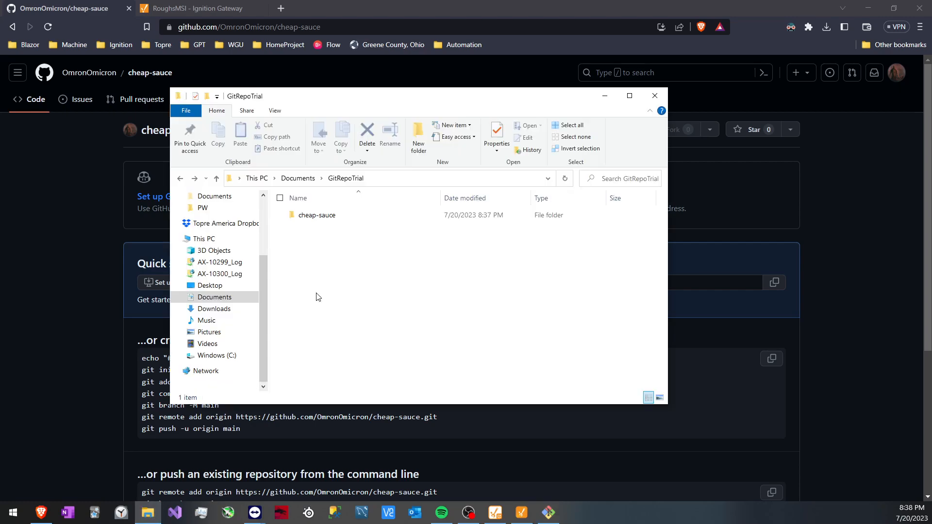
{"action": "left_click_drag", "start_coordinate": [390, 101], "coordinate": [402, 98]}
{"action": "double_click", "coordinate": [326, 212]}
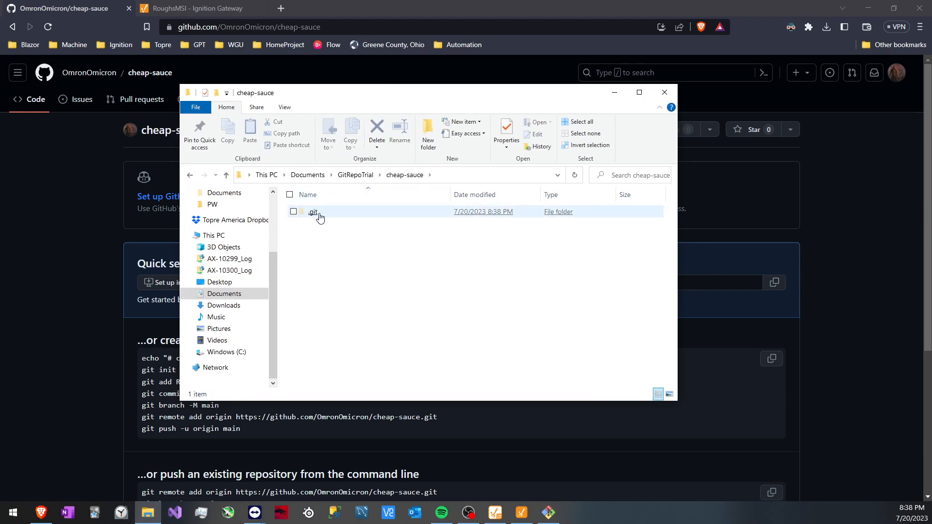
{"action": "key", "text": "BackSpace"}
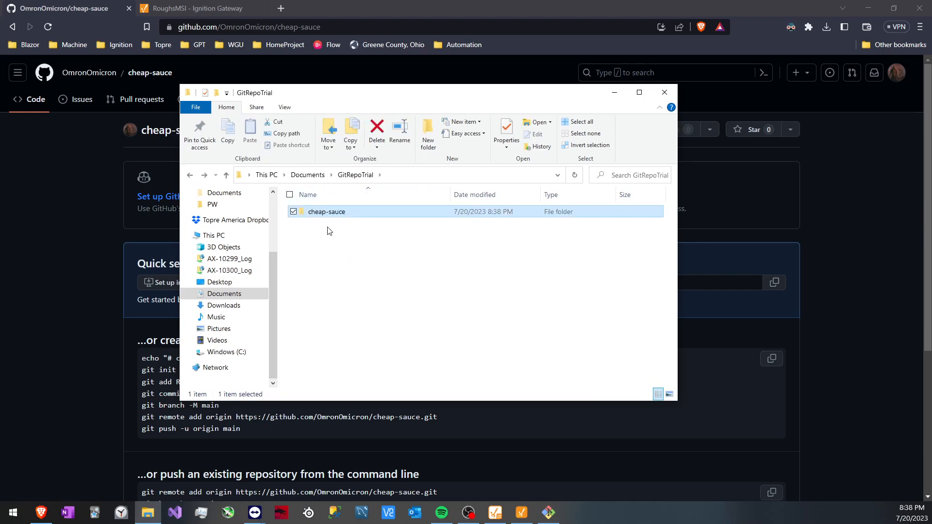
{"action": "key", "text": "alt+Right"}
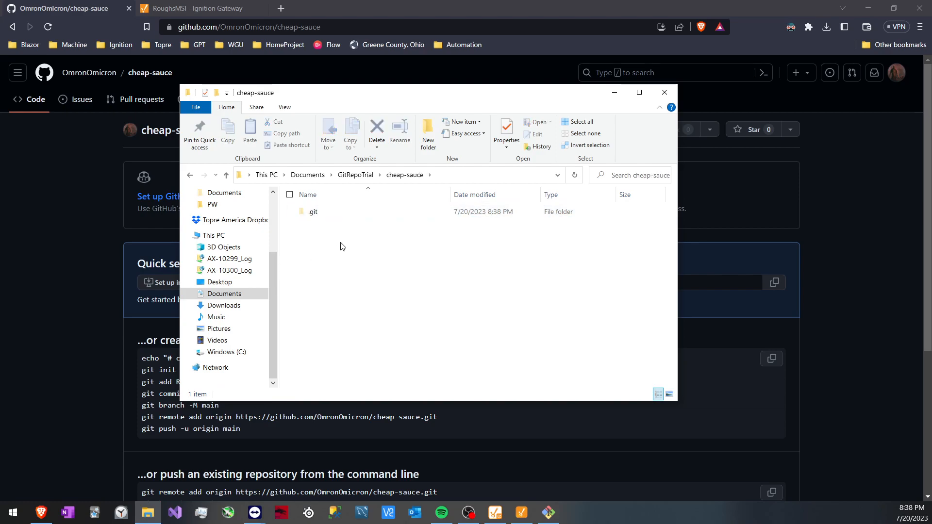
{"action": "key", "text": "BackSpace"}
Switch to Ignition Designer and open the Machine_Data_View project
{"action": "left_click", "coordinate": [522, 512]}
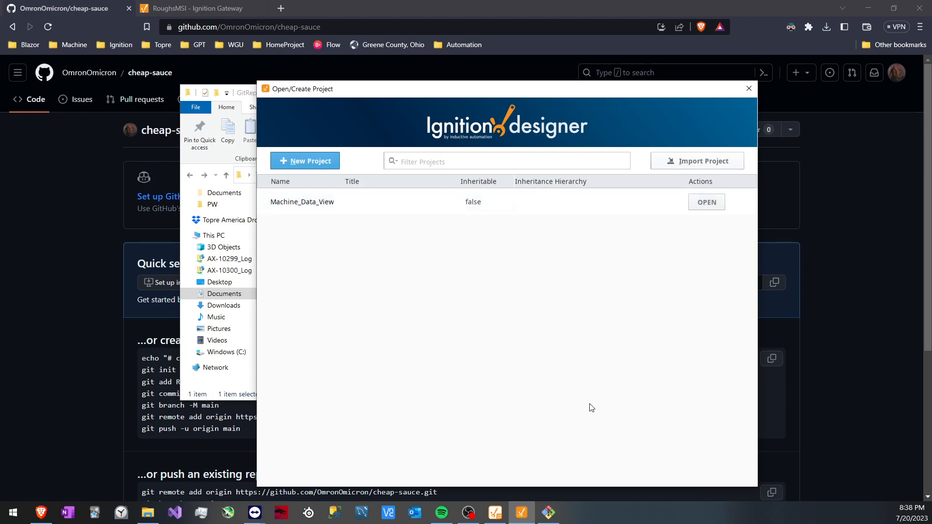
{"action": "left_click", "coordinate": [495, 512]}
{"action": "left_click", "coordinate": [665, 123]}
{"action": "left_click", "coordinate": [706, 201]}
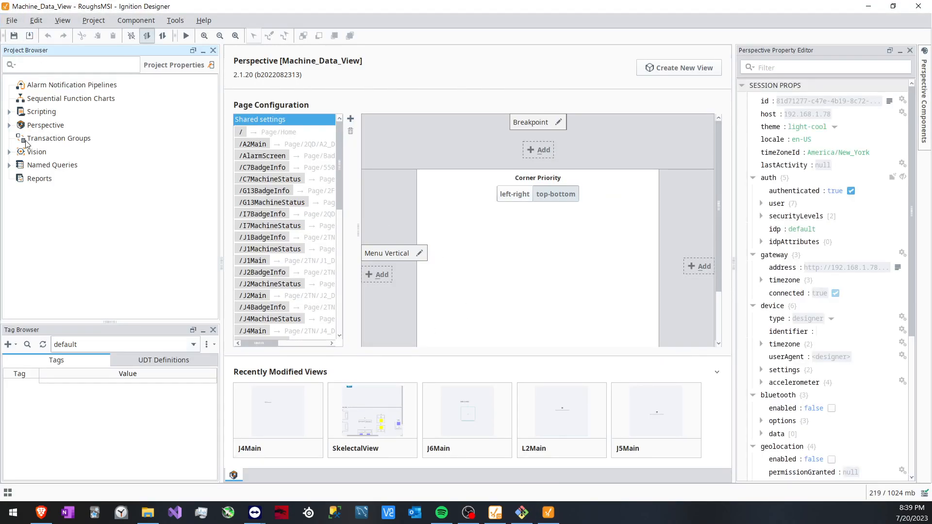
Start an export from the Perspective Views folder with all project resources selected, and set cheap-sauce as the destination folder
{"action": "left_click", "coordinate": [10, 125]}
{"action": "right_click", "coordinate": [40, 165]}
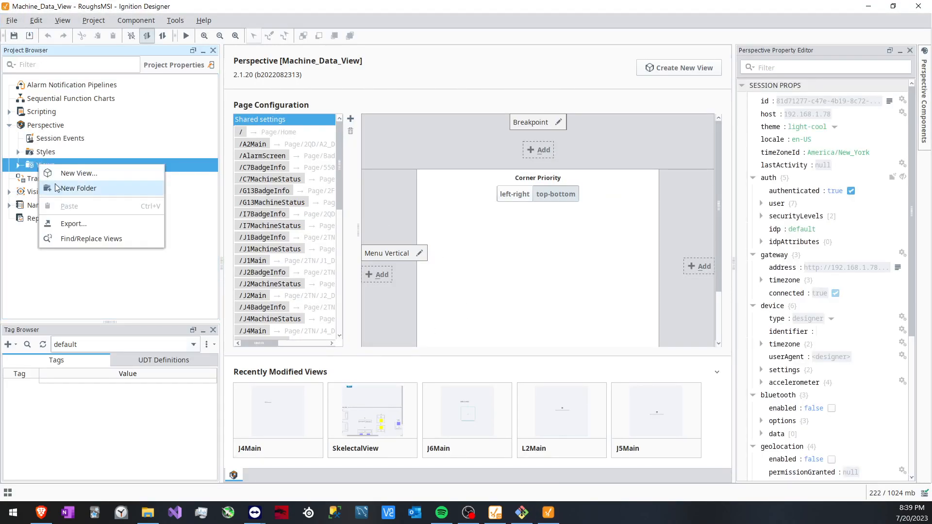
{"action": "left_click", "coordinate": [70, 223]}
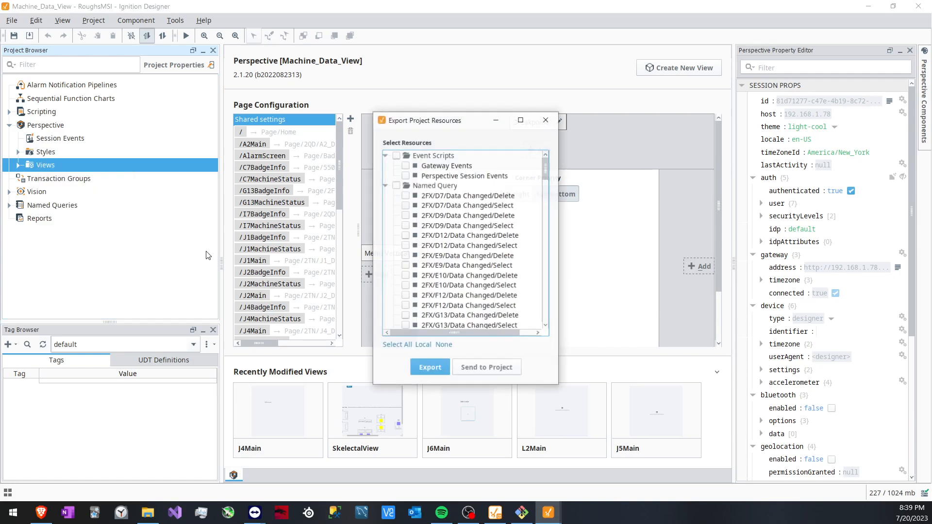
{"action": "left_click", "coordinate": [397, 345]}
{"action": "left_click", "coordinate": [430, 368]}
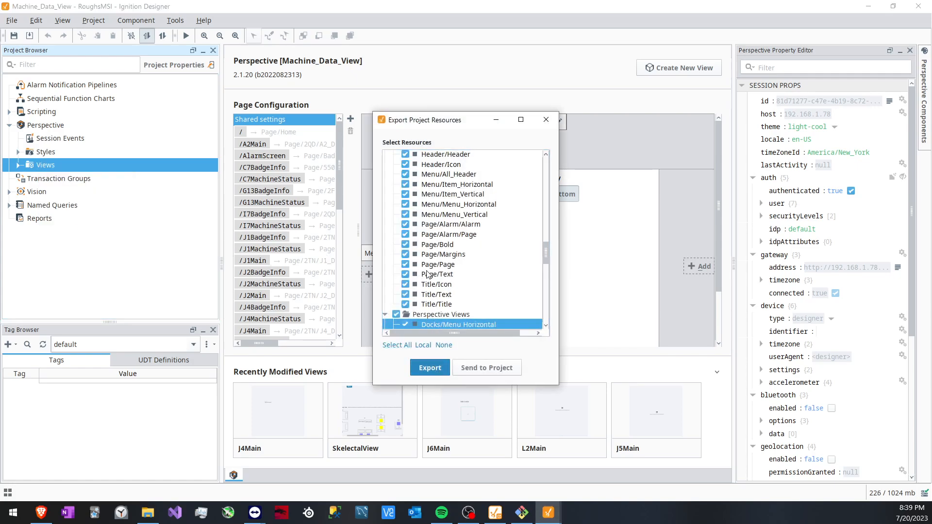
{"action": "double_click", "coordinate": [339, 199]}
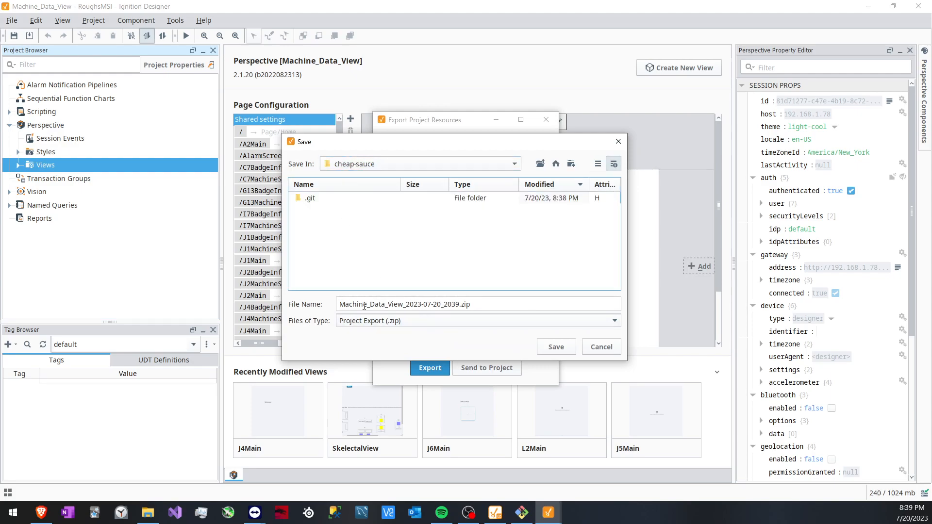
Save the project export as cheap_sauce_2023-07-20_2039.zip and close the designer
{"action": "left_click", "coordinate": [402, 305]}
{"action": "key", "text": "BackSpace"}
{"action": "key", "text": "BackSpace"}
{"action": "key", "text": "BackSpace"}
{"action": "key", "text": "BackSpace"}
{"action": "key", "text": "BackSpace"}
{"action": "key", "text": "BackSpace"}
{"action": "key", "text": "BackSpace"}
{"action": "key", "text": "BackSpace"}
{"action": "key", "text": "BackSpace"}
{"action": "key", "text": "BackSpace"}
{"action": "key", "text": "BackSpace"}
{"action": "key", "text": "BackSpace"}
{"action": "key", "text": "BackSpace"}
{"action": "key", "text": "BackSpace"}
{"action": "key", "text": "BackSpace"}
{"action": "key", "text": "BackSpace"}
{"action": "key", "text": "BackSpace"}
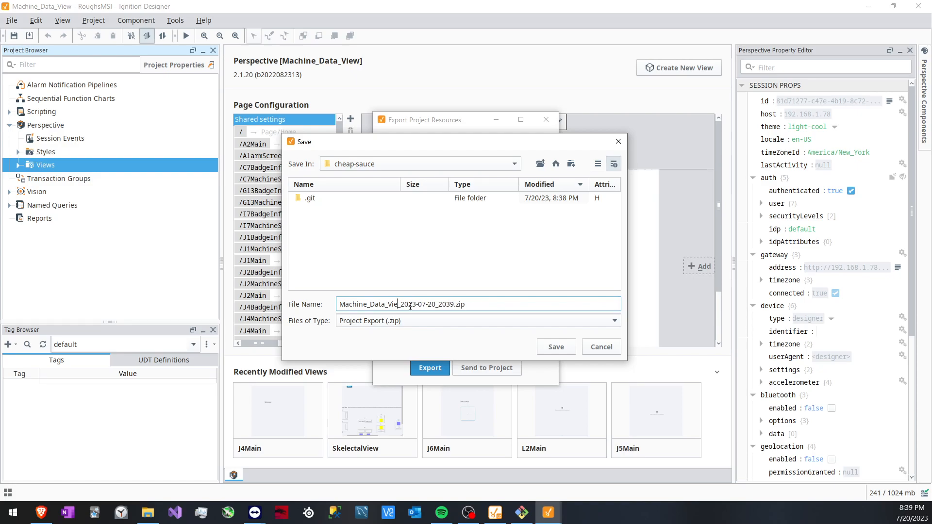
{"action": "type", "text": "cheap"}
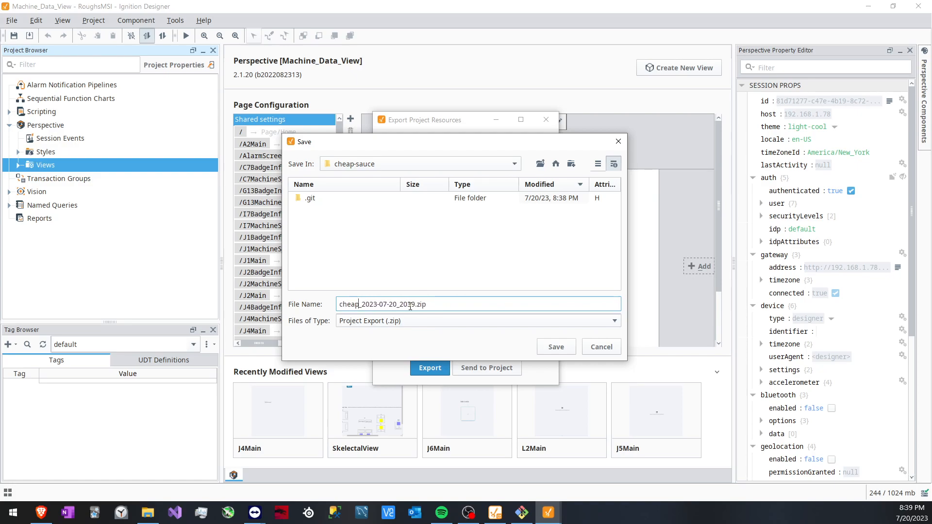
{"action": "type", "text": "_sauce"}
{"action": "key", "text": "Return"}
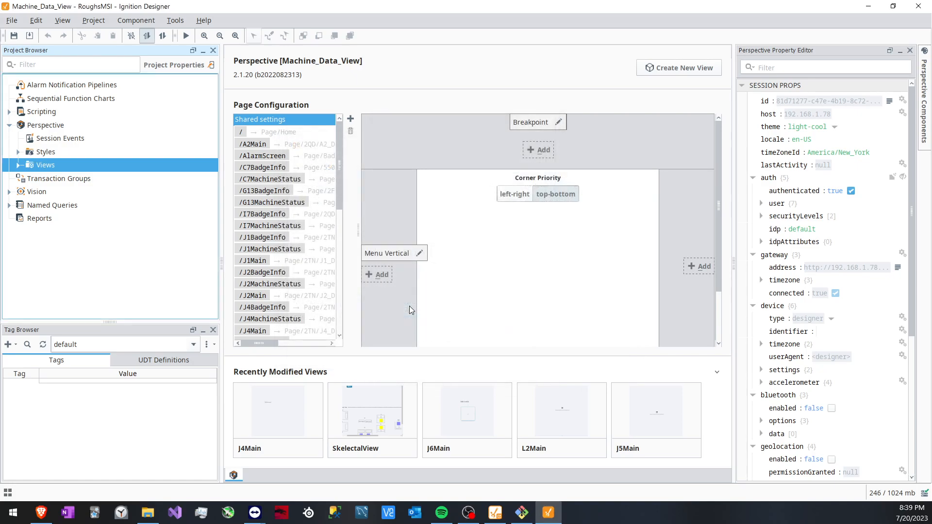
{"action": "left_click", "coordinate": [923, 7]}
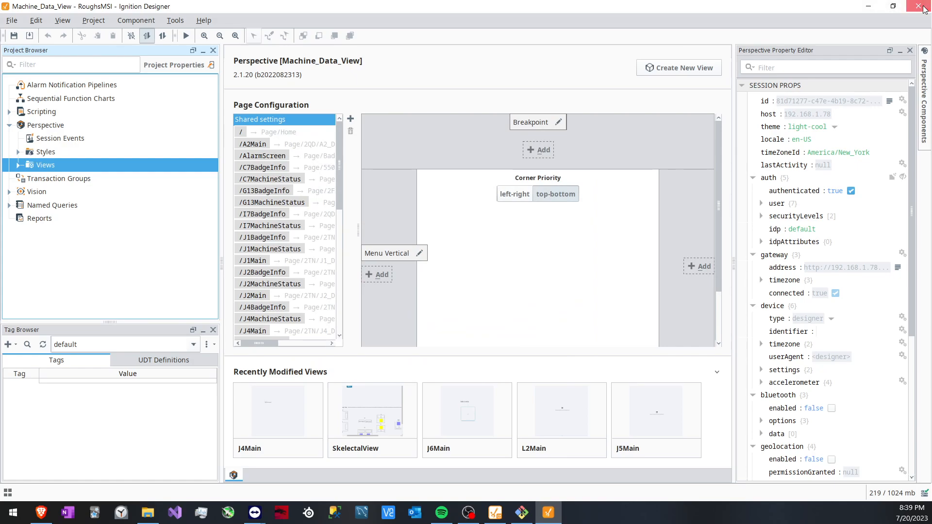
{"action": "left_click", "coordinate": [427, 282]}
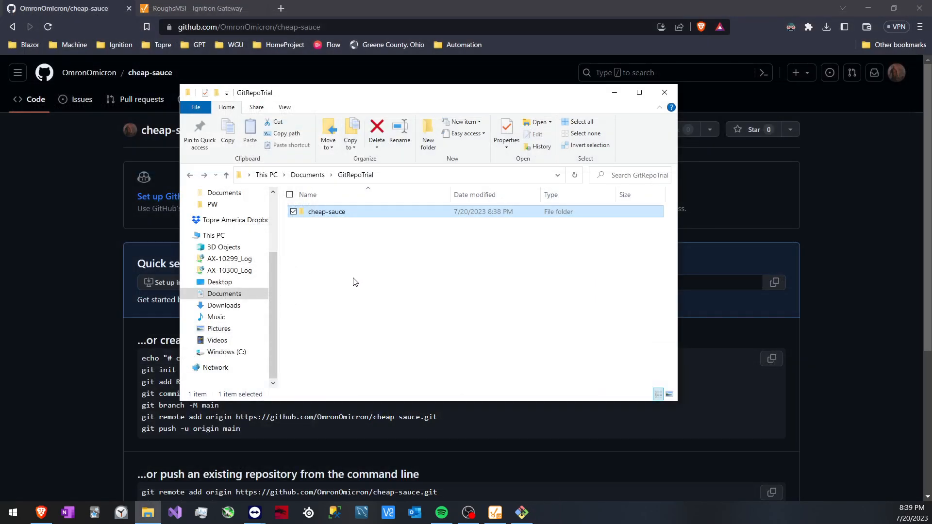
Replace the old Git Bash session with a new one opened in the cheap-sauce folder and run git status
{"action": "left_click", "coordinate": [345, 218]}
{"action": "double_click", "coordinate": [345, 218]}
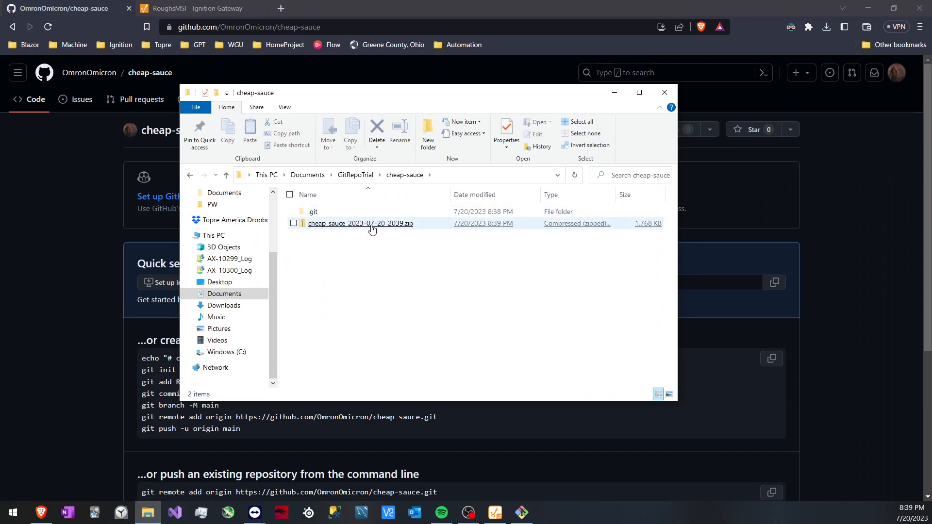
{"action": "right_click", "coordinate": [351, 262]}
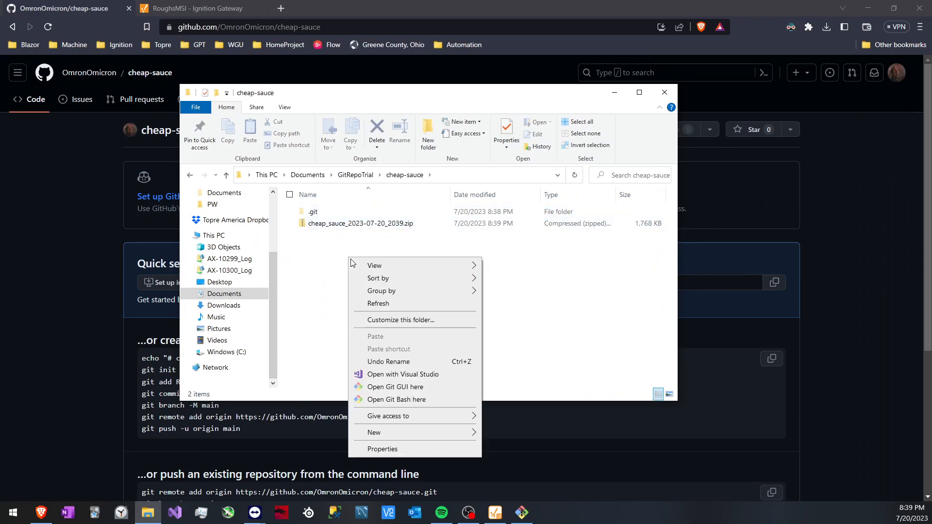
{"action": "left_click", "coordinate": [522, 512]}
{"action": "left_click", "coordinate": [641, 123]}
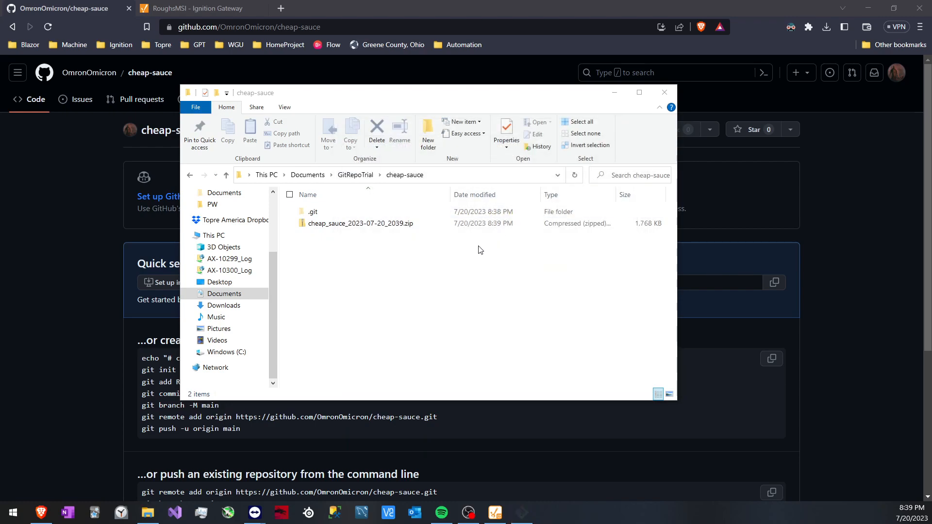
{"action": "right_click", "coordinate": [434, 270]}
{"action": "left_click", "coordinate": [498, 411]}
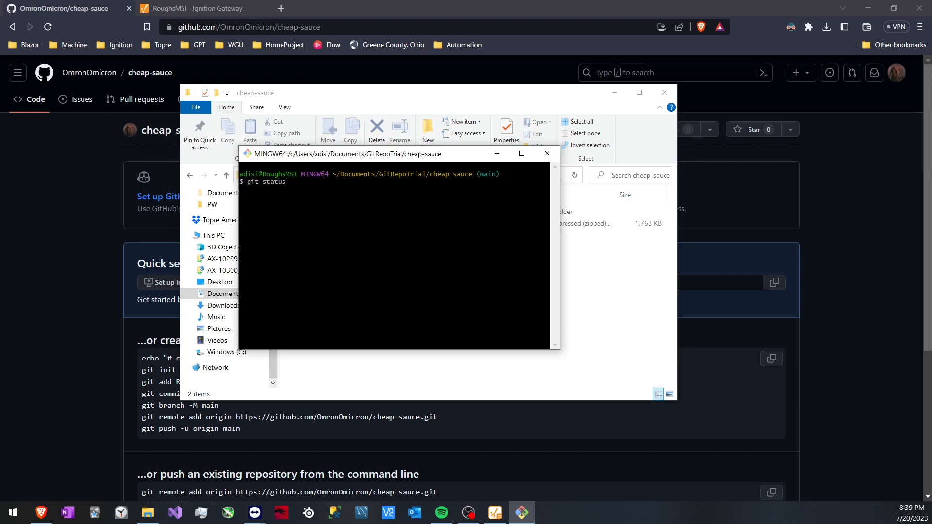
{"action": "key", "text": "Return"}
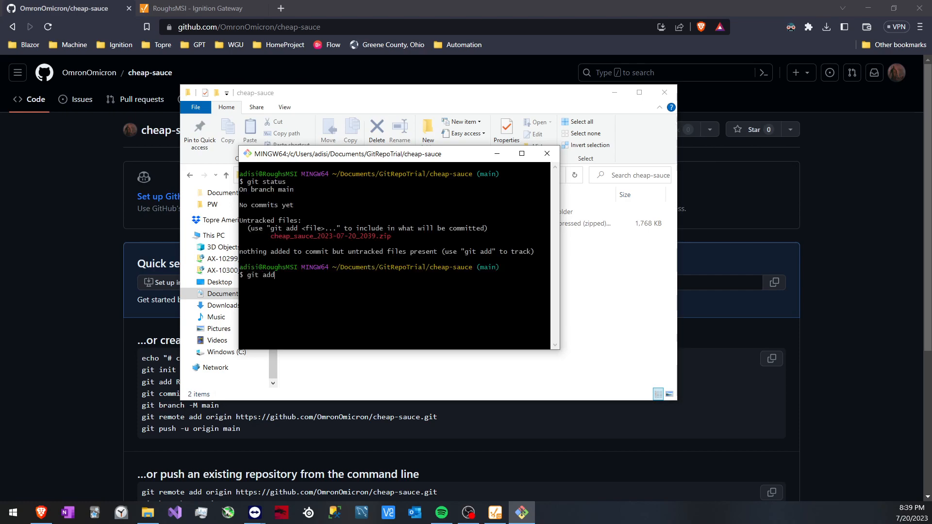
Stage all files with git add . and commit them using git commit -am "initial commit..."
{"action": "key", "text": "Return"}
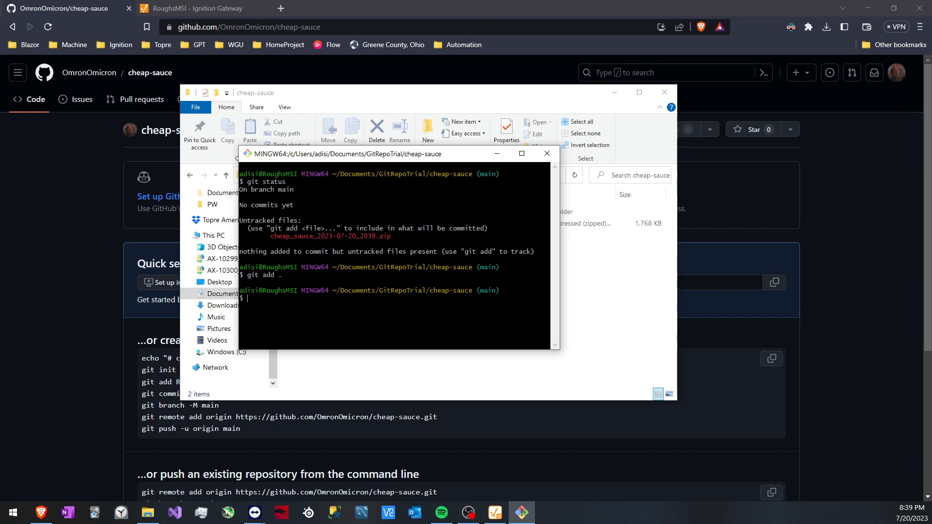
{"action": "type", "text": "git commit -am \"initial commit..."}
{"action": "key", "text": "Return"}
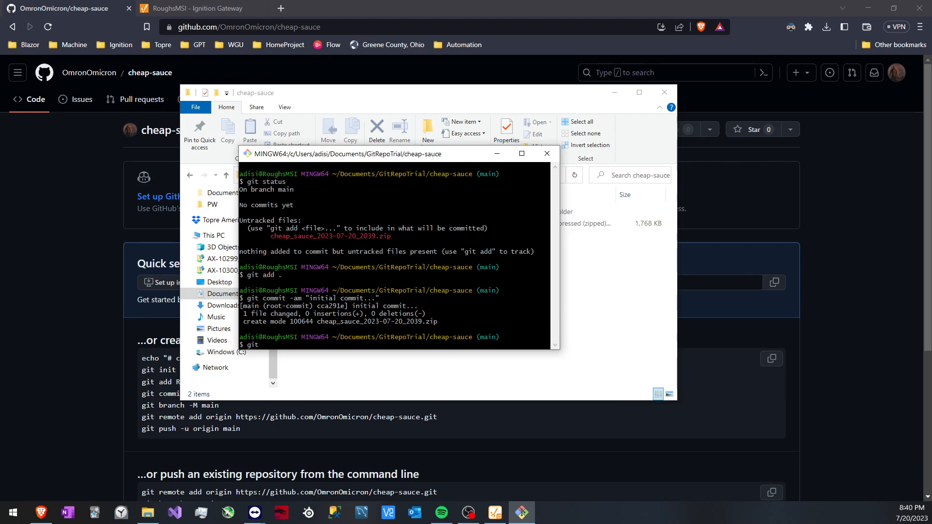
Push the commit to the remote GitHub repository with git push
{"action": "type", "text": "git push"}
{"action": "key", "text": "Return"}
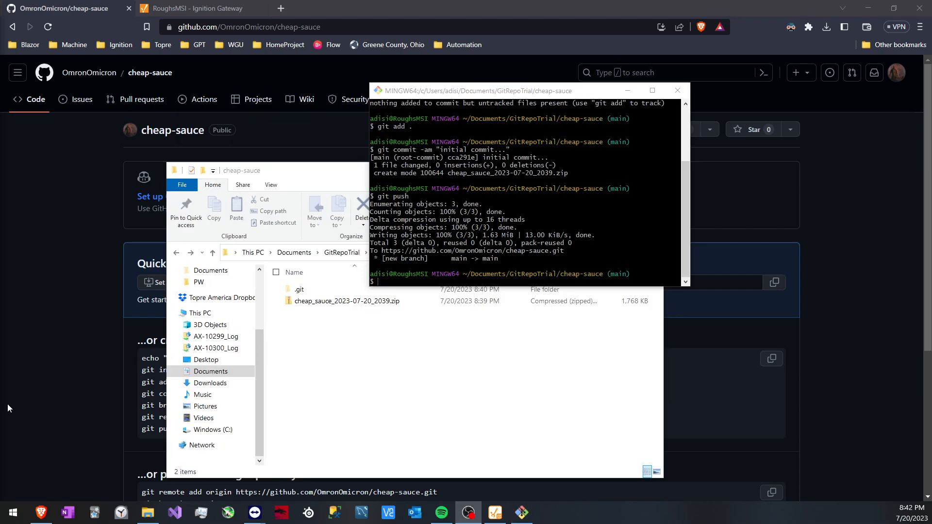
{"action": "left_click_drag", "start_coordinate": [544, 86], "coordinate": [526, 92]}
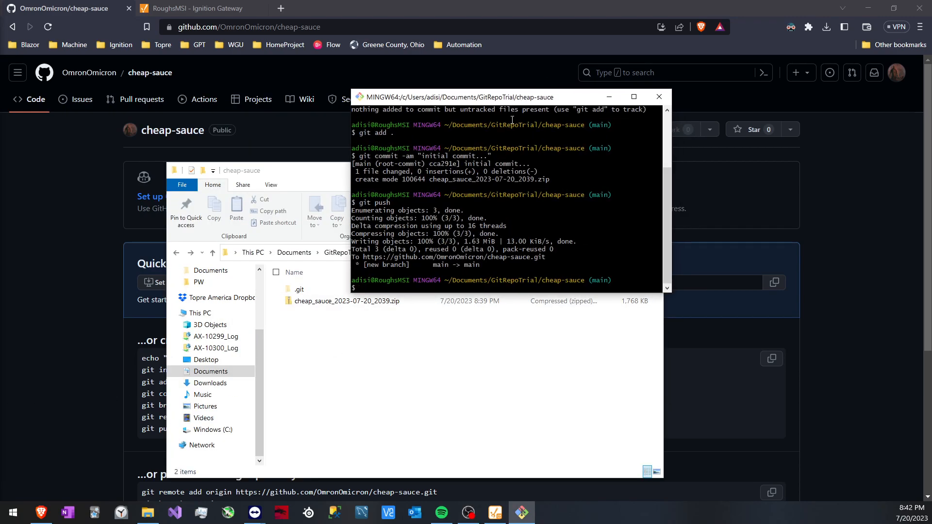
Refresh the cheap-sauce repository page on GitHub and download the repository as cheap-sauce.zip into the Downloads folder
{"action": "left_click", "coordinate": [447, 11]}
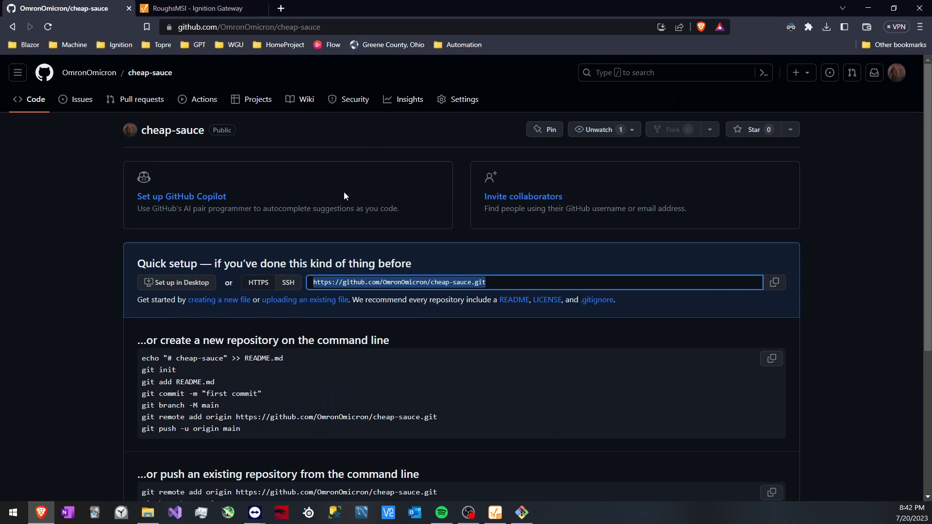
{"action": "key", "text": "F5"}
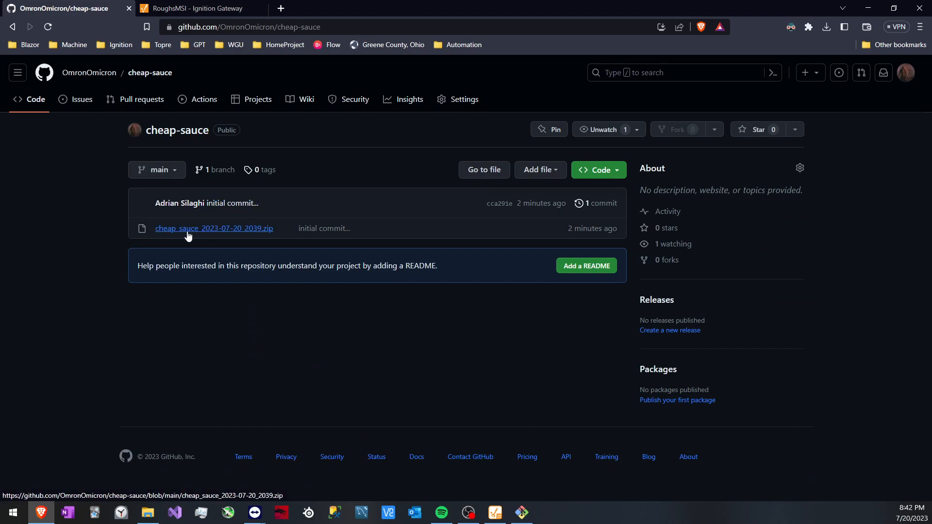
{"action": "left_click", "coordinate": [598, 174]}
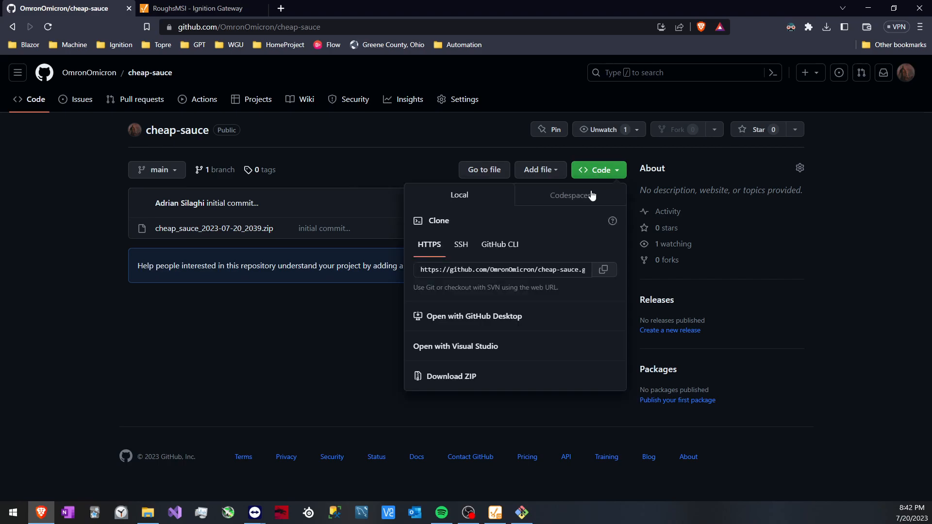
{"action": "left_click", "coordinate": [456, 379]}
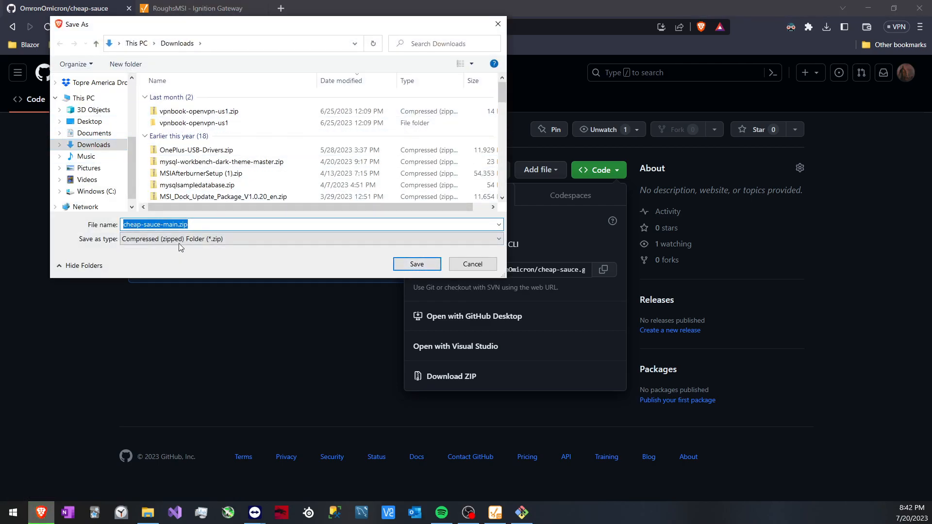
{"action": "left_click", "coordinate": [177, 225]}
{"action": "key", "text": "BackSpace"}
{"action": "key", "text": "BackSpace"}
{"action": "key", "text": "BackSpace"}
{"action": "key", "text": "BackSpace"}
{"action": "key", "text": "BackSpace"}
{"action": "key", "text": "Return"}
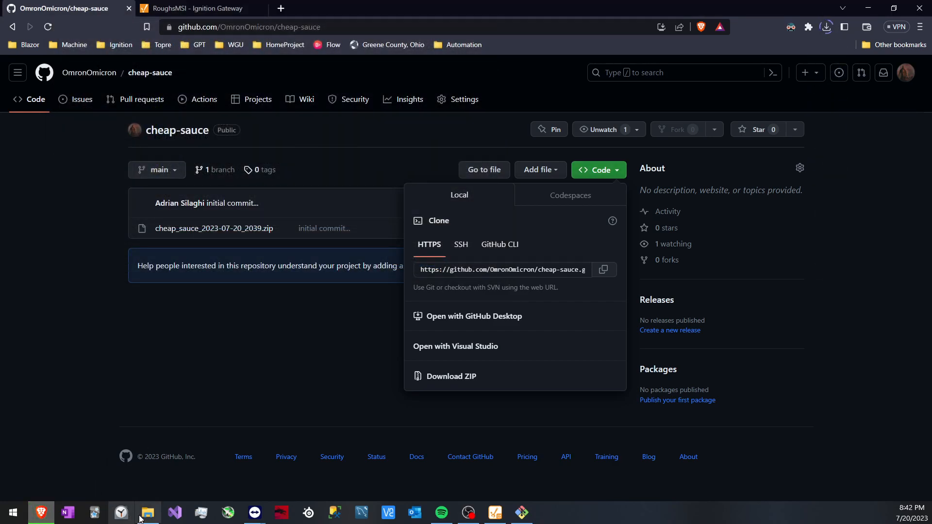
Switch to File Explorer and show the Downloads folder to check for the downloaded ZIP file
{"action": "left_click", "coordinate": [148, 512]}
{"action": "left_click", "coordinate": [210, 383]}
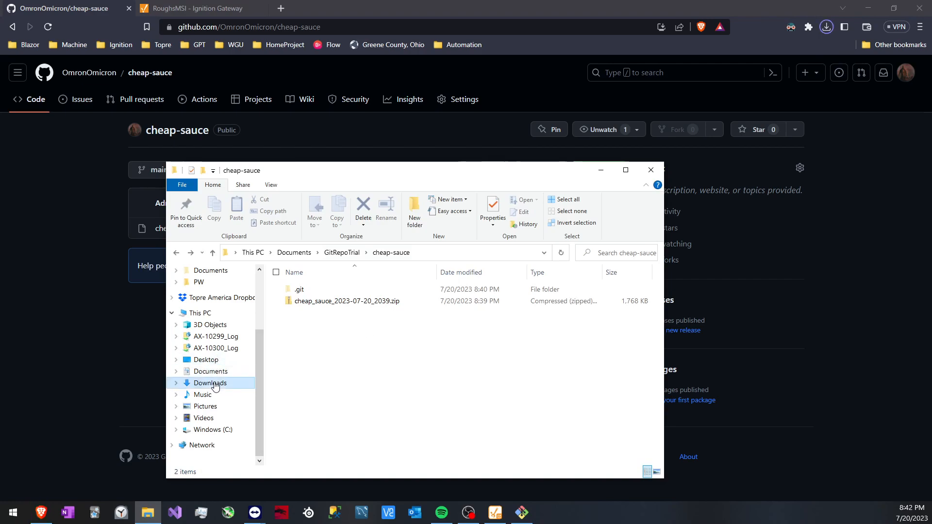
{"action": "left_click_drag", "start_coordinate": [380, 174], "coordinate": [377, 131]}
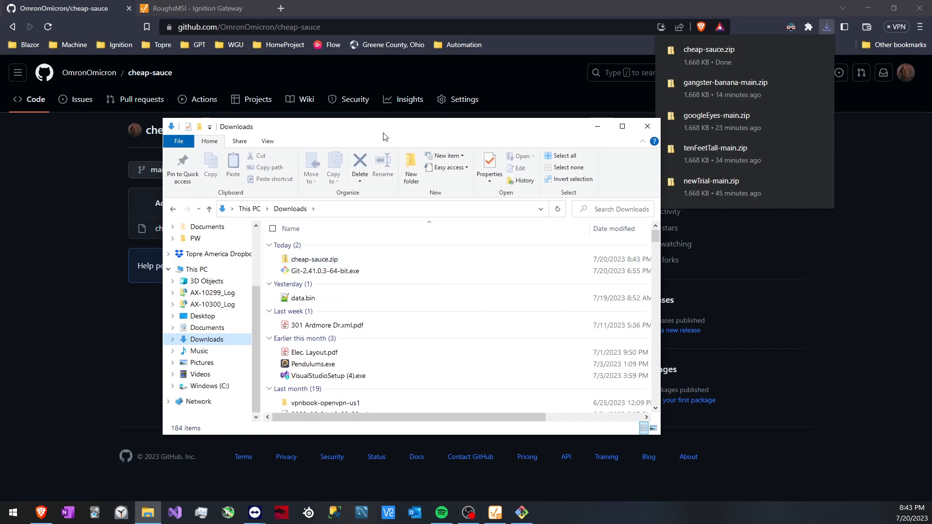
Start a project import in the Ignition Gateway and choose cheap-sauce.zip from Downloads as the import file
{"action": "left_click", "coordinate": [203, 13]}
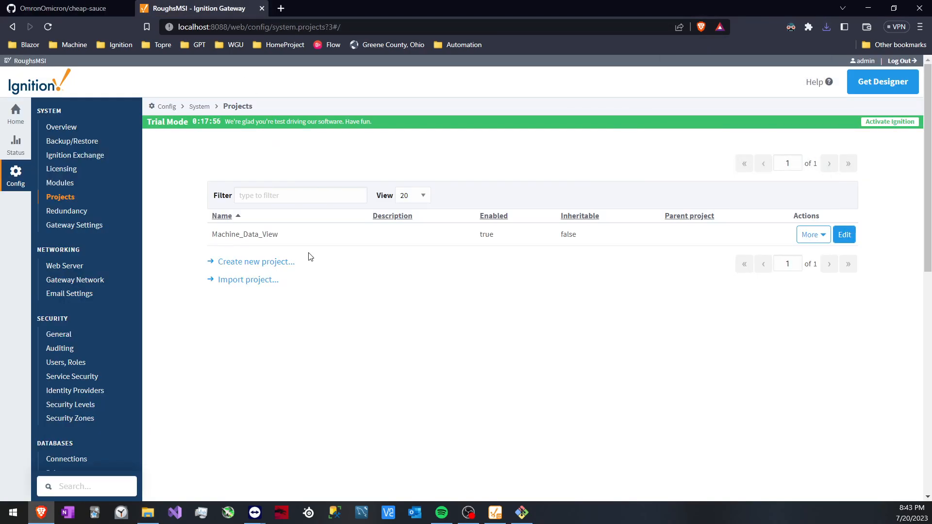
{"action": "left_click", "coordinate": [255, 282]}
{"action": "left_click", "coordinate": [272, 180]}
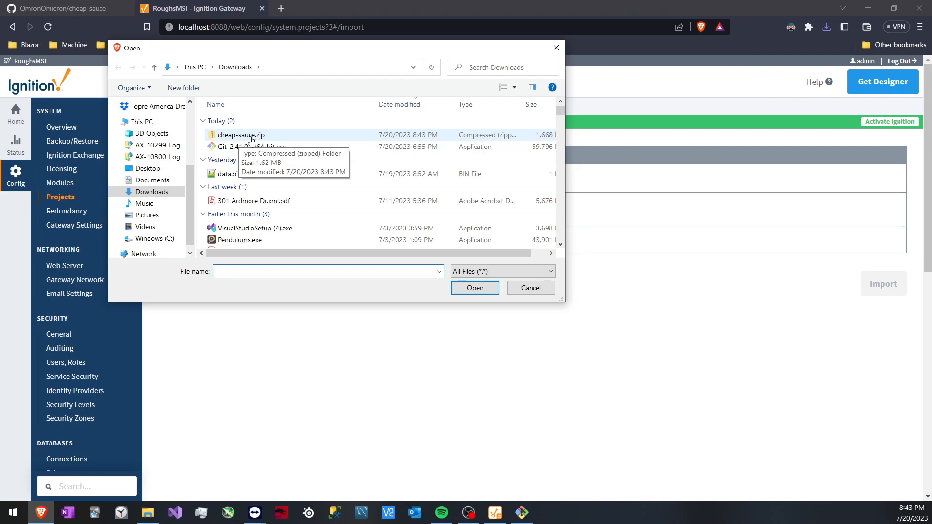
{"action": "double_click", "coordinate": [251, 140]}
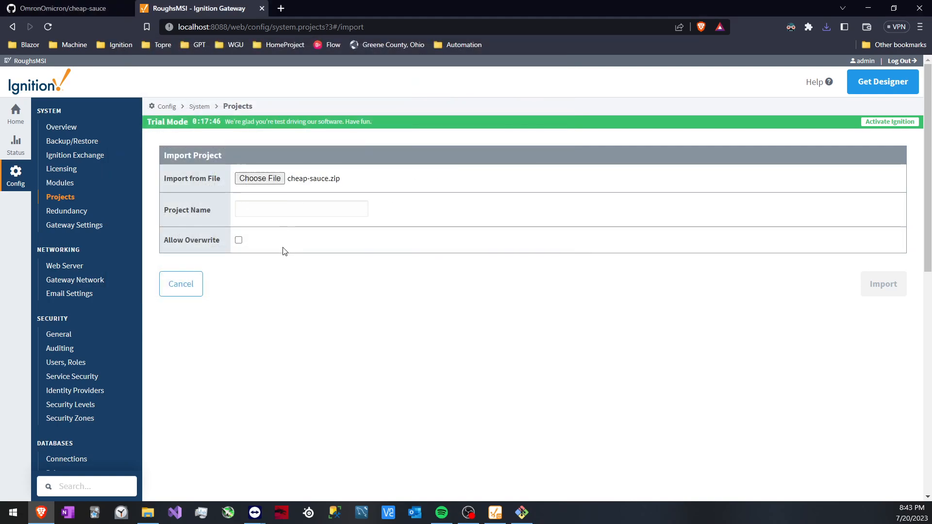
{"action": "left_click", "coordinate": [281, 179]}
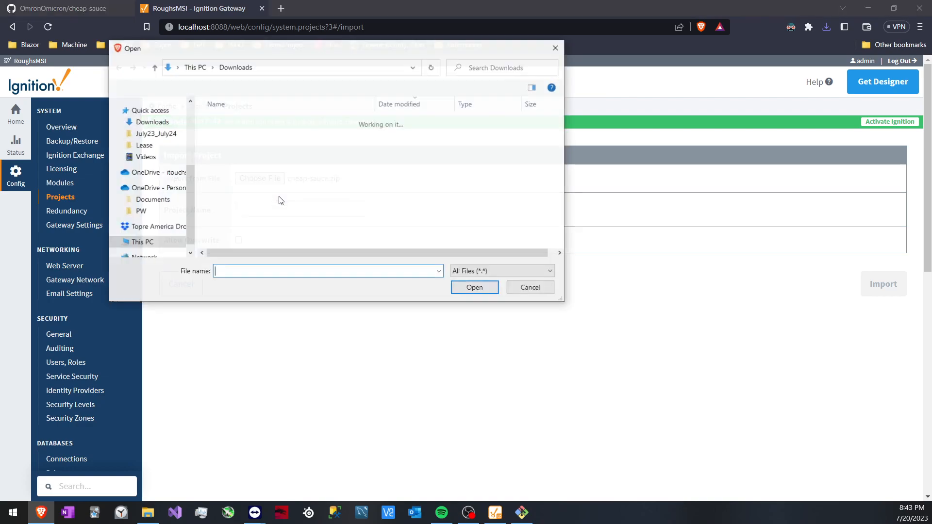
{"action": "double_click", "coordinate": [267, 146]}
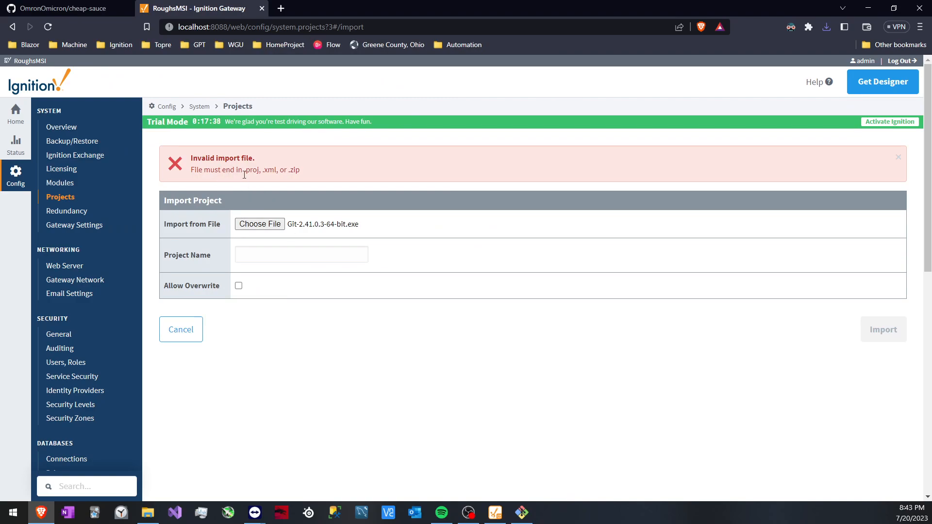
{"action": "left_click", "coordinate": [274, 225]}
{"action": "double_click", "coordinate": [256, 136]}
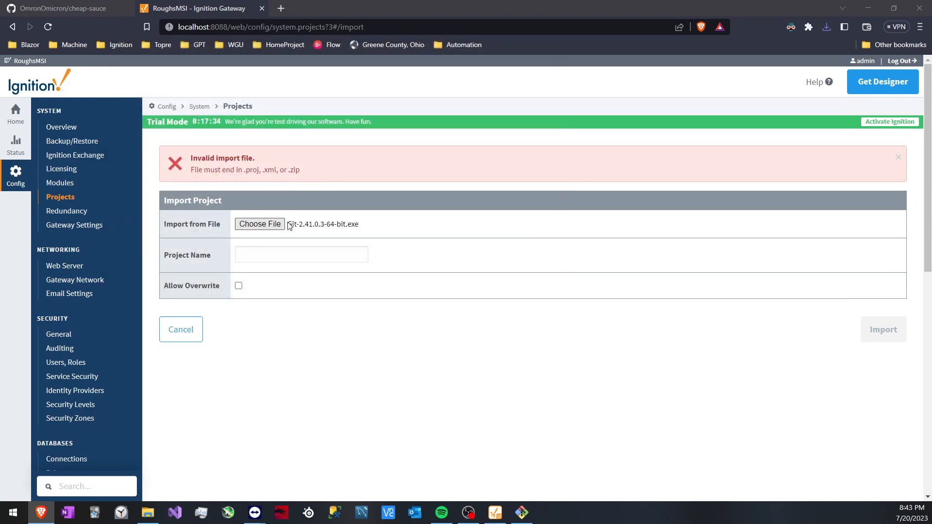
Name the imported project withoutExtract and run the import
{"action": "left_click", "coordinate": [296, 255]}
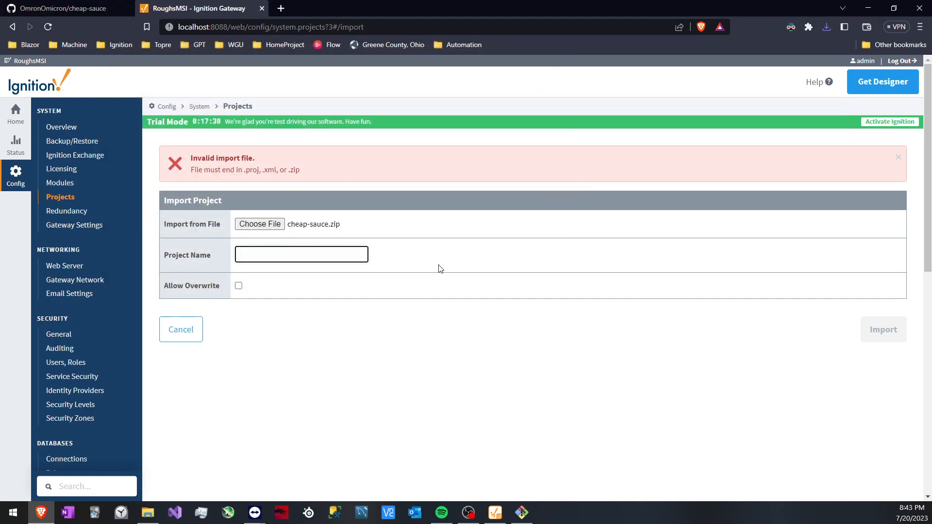
{"action": "type", "text": "withoutExtract"}
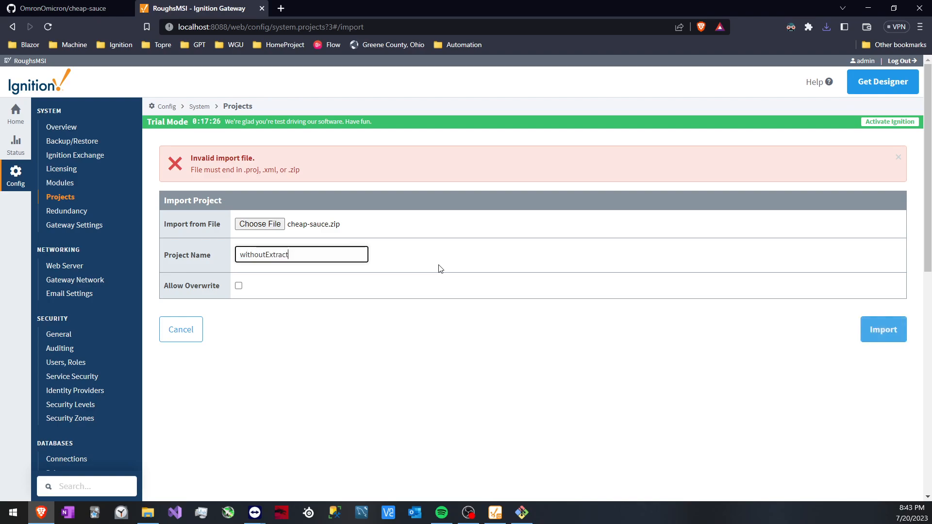
{"action": "left_click", "coordinate": [877, 326]}
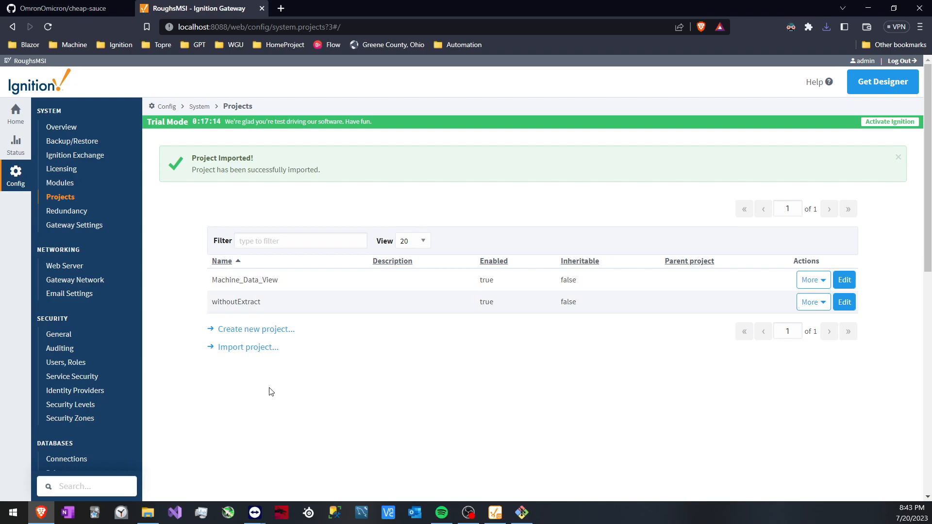
Extract cheap-sauce.zip in the Downloads folder with File Explorer and minimize both Explorer windows
{"action": "left_click", "coordinate": [148, 511]}
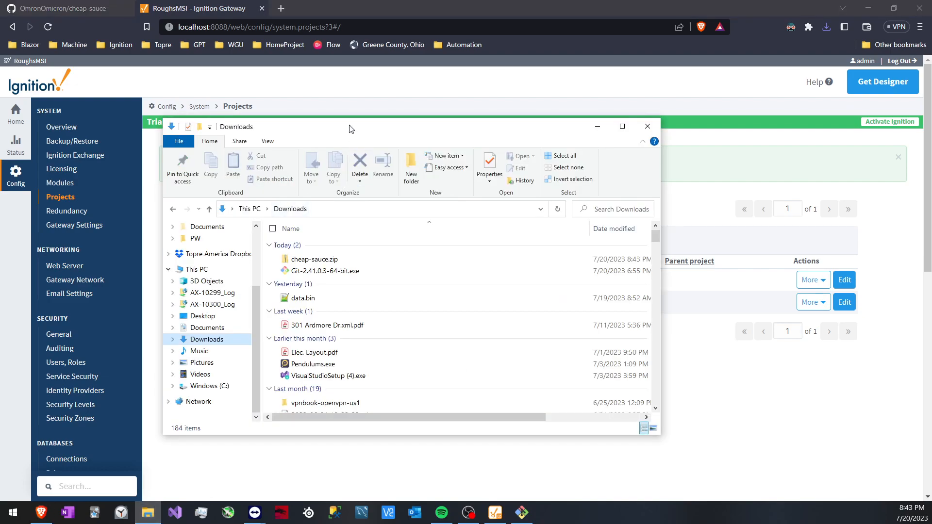
{"action": "left_click_drag", "start_coordinate": [352, 129], "coordinate": [340, 119]}
{"action": "right_click", "coordinate": [297, 247]}
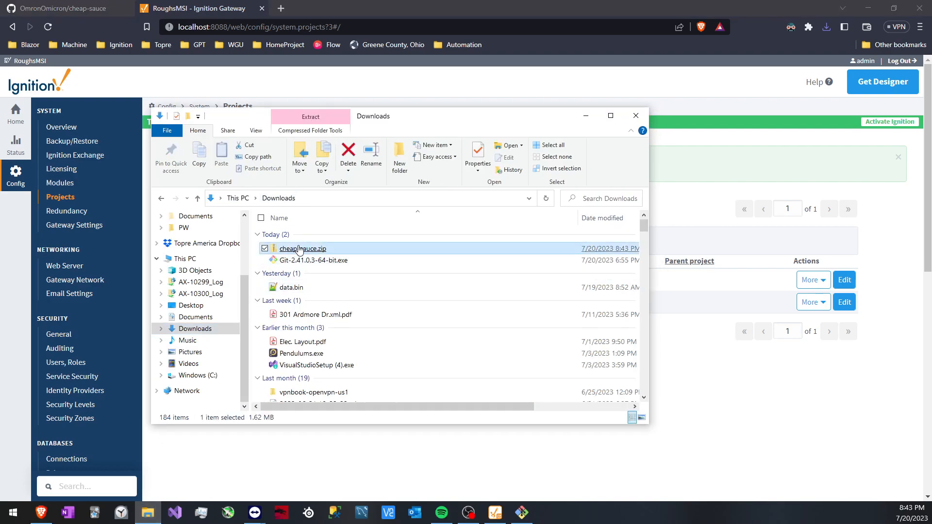
{"action": "left_click", "coordinate": [334, 283]}
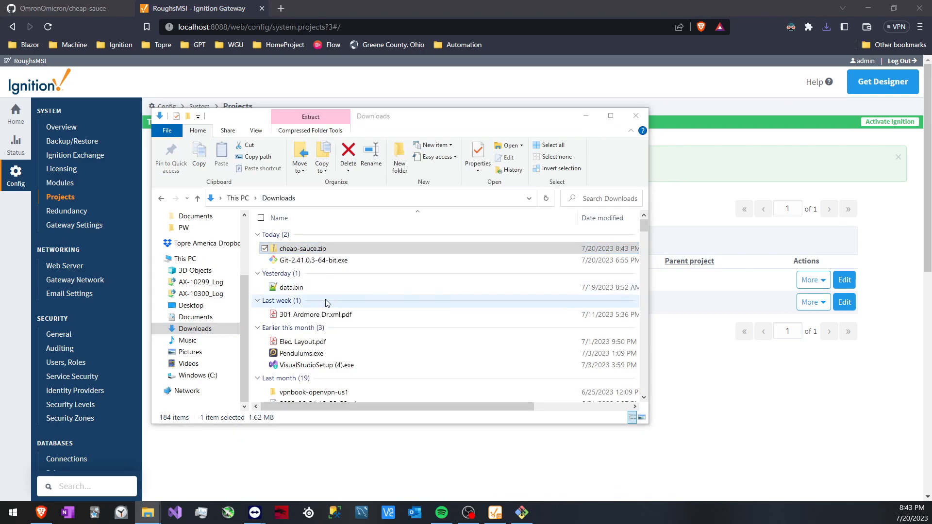
{"action": "left_click", "coordinate": [509, 405]}
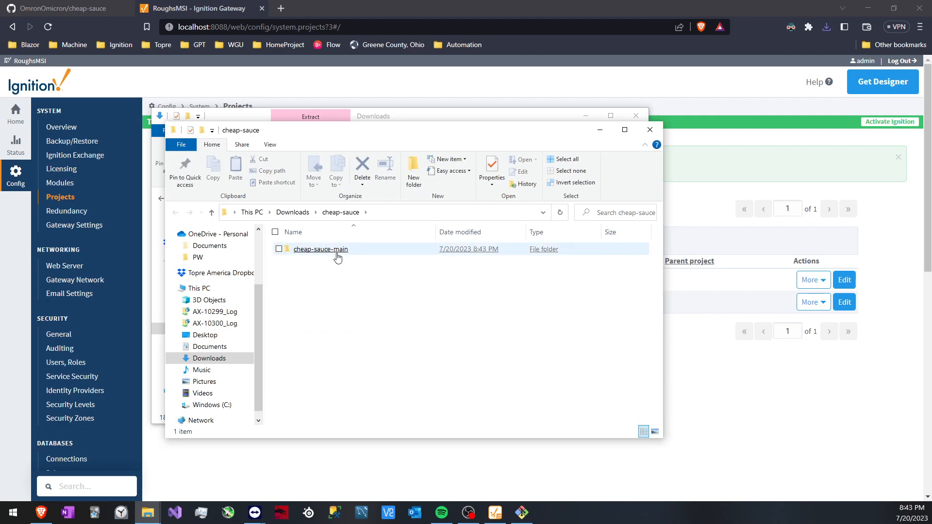
{"action": "left_click_drag", "start_coordinate": [395, 136], "coordinate": [399, 159]}
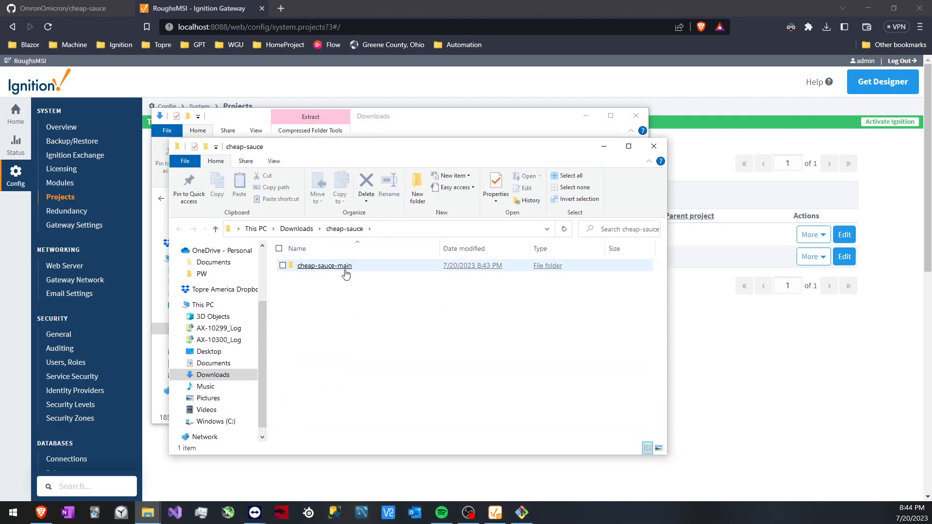
{"action": "left_click", "coordinate": [604, 146]}
{"action": "left_click", "coordinate": [585, 115]}
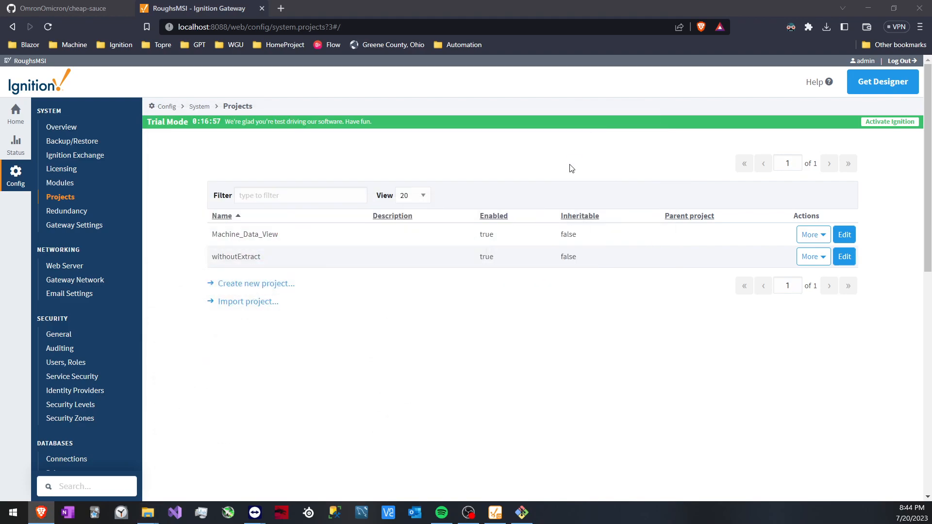
Start another project import and choose cheap_sauce_2023-07-20_2039.zip from the extracted cheap-sauce-main folder
{"action": "left_click", "coordinate": [248, 302]}
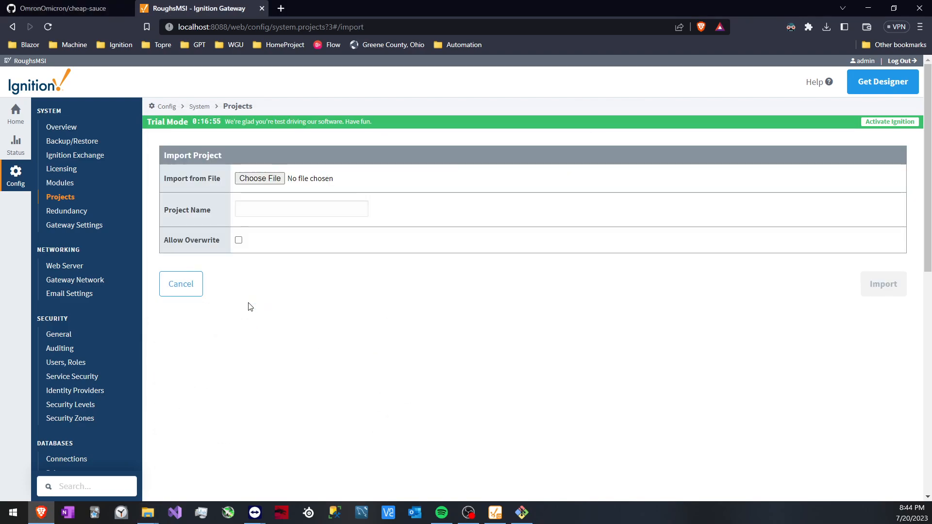
{"action": "left_click", "coordinate": [271, 179]}
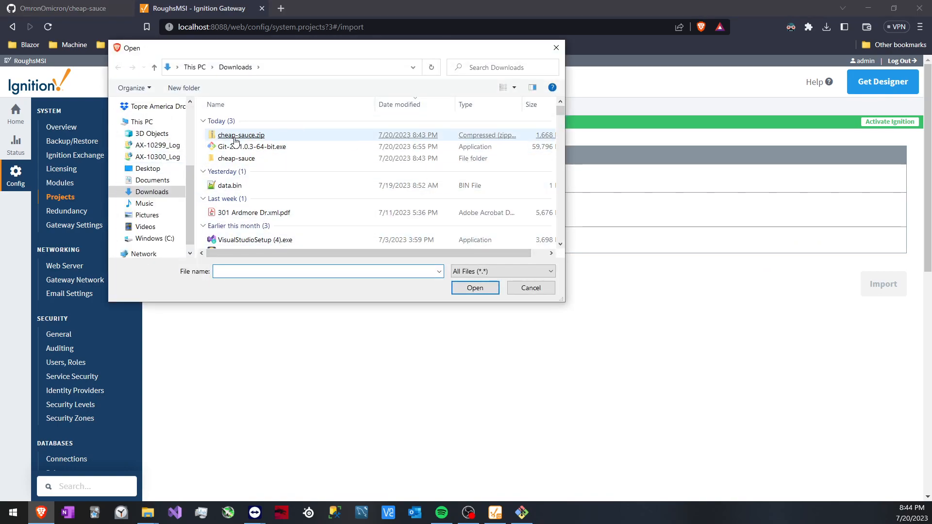
{"action": "double_click", "coordinate": [231, 162]}
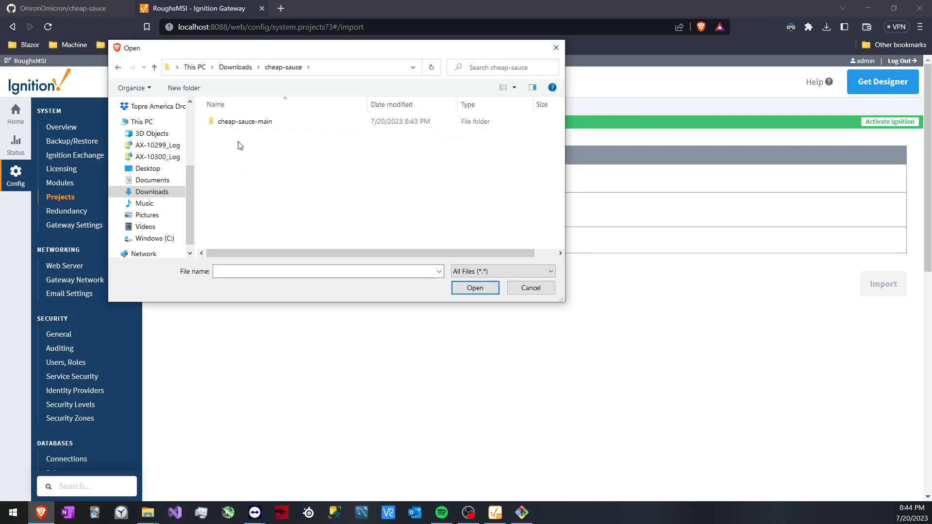
{"action": "double_click", "coordinate": [243, 125]}
{"action": "key", "text": "alt+Left"}
{"action": "key", "text": "alt+Left"}
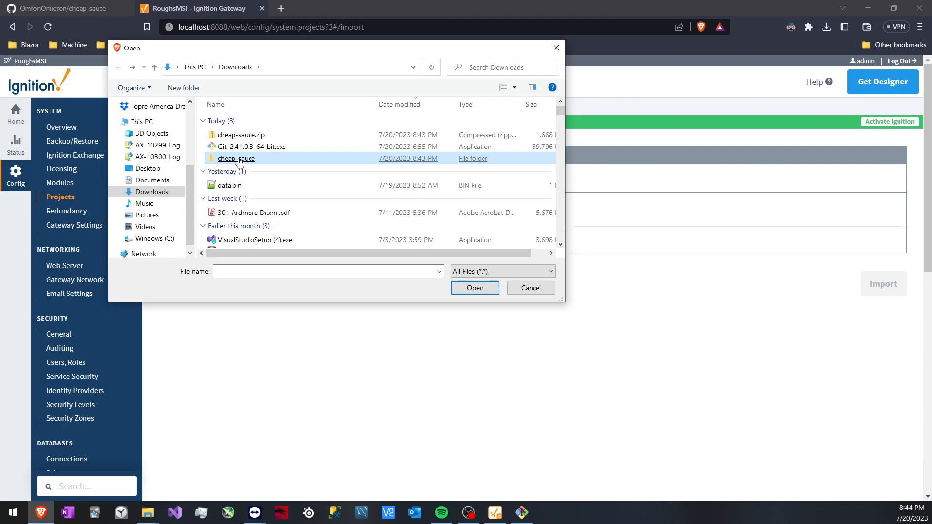
{"action": "double_click", "coordinate": [241, 161]}
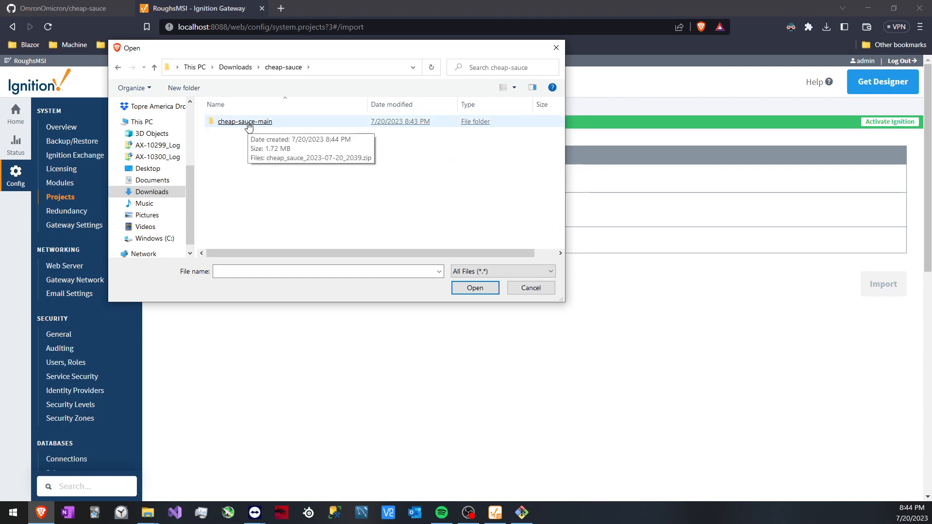
{"action": "double_click", "coordinate": [248, 123]}
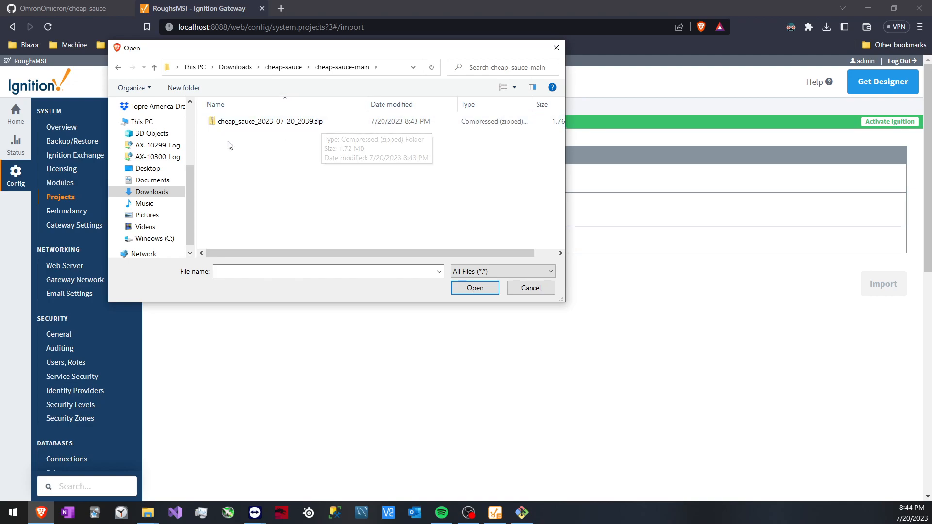
{"action": "double_click", "coordinate": [305, 126]}
Name the imported project withExtract and run the import
{"action": "left_click", "coordinate": [306, 216]}
{"action": "type", "text": "withExtract"}
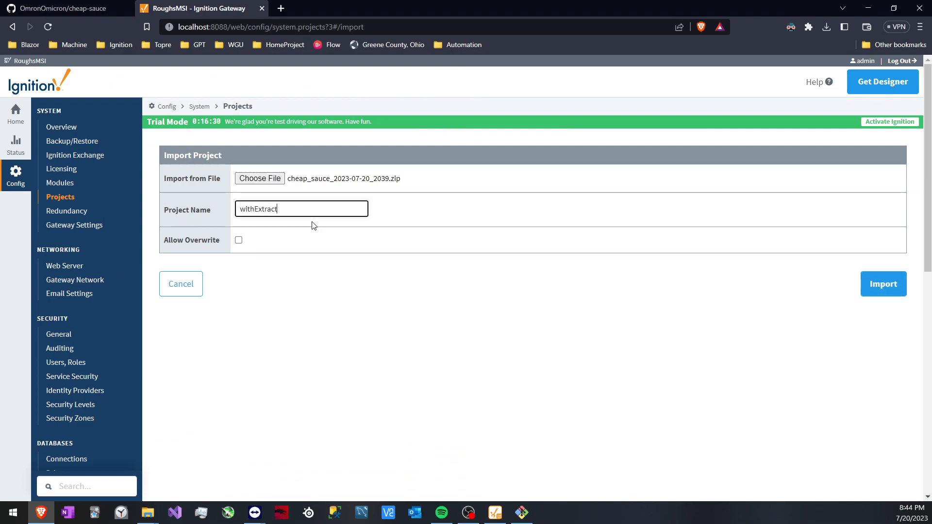
{"action": "left_click", "coordinate": [863, 293]}
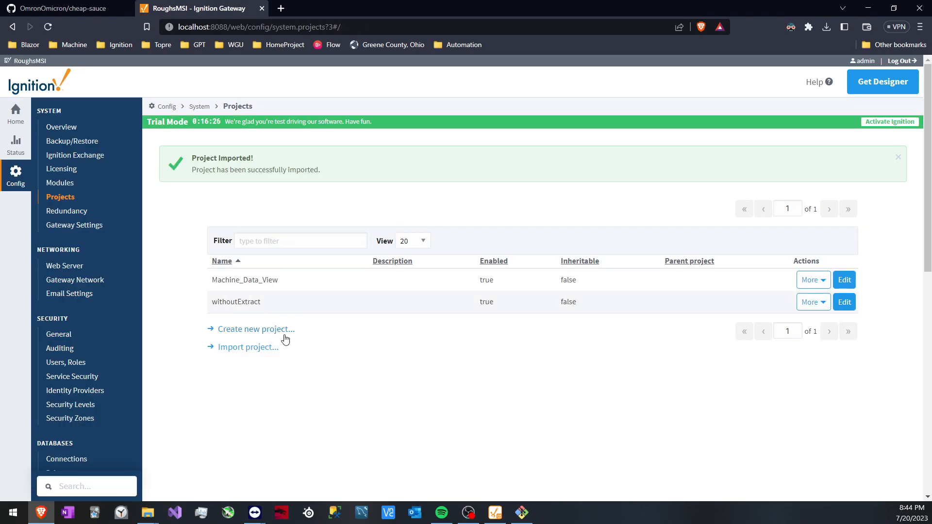
Log in to the RoughsMSI designer from the Ignition Designer Launcher as admin with the account password and open the withExtract project
{"action": "left_click", "coordinate": [495, 513]}
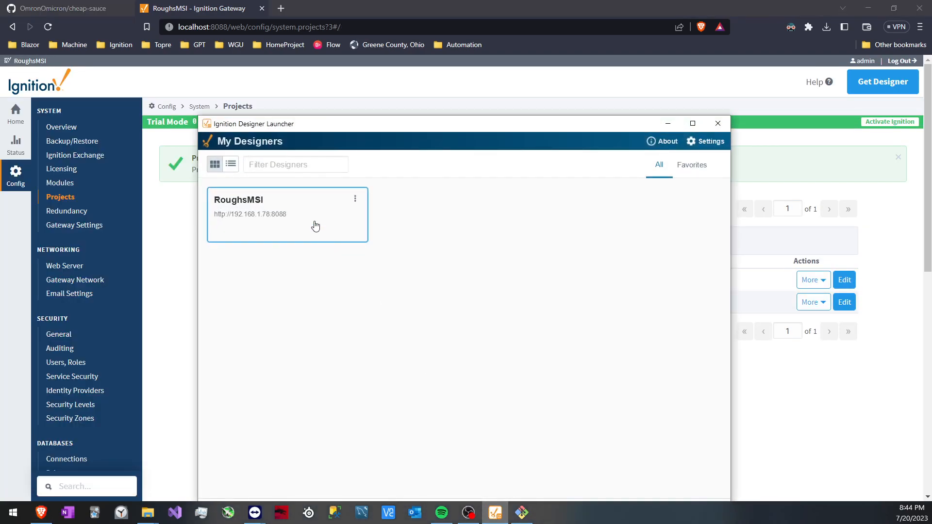
{"action": "double_click", "coordinate": [313, 224]}
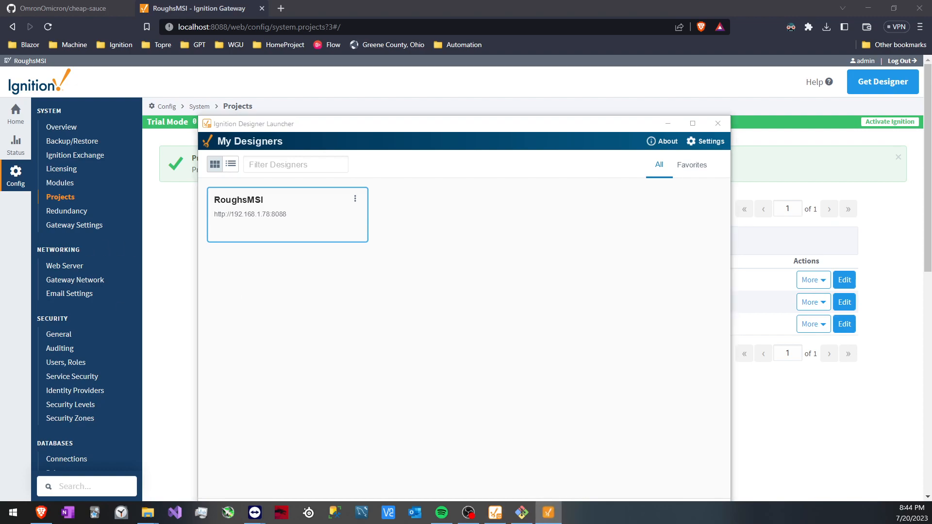
{"action": "type", "text": "admin"}
{"action": "key", "text": "Tab"}
{"action": "type", "text": "*******"}
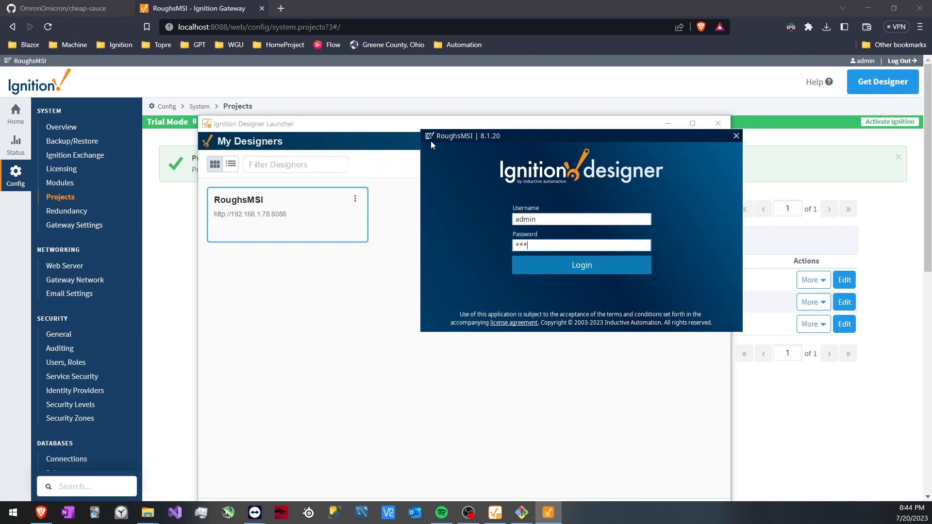
{"action": "type", "text": "***"}
{"action": "key", "text": "Return"}
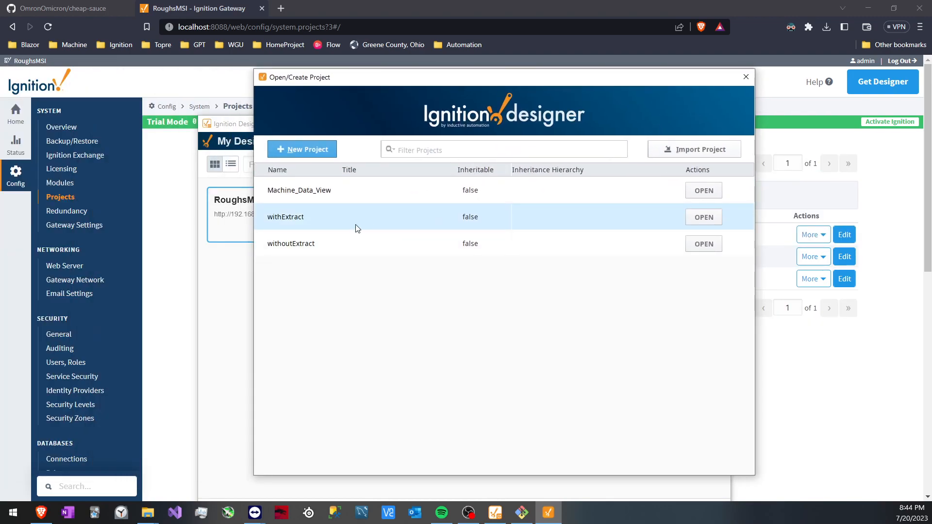
{"action": "left_click", "coordinate": [716, 217]}
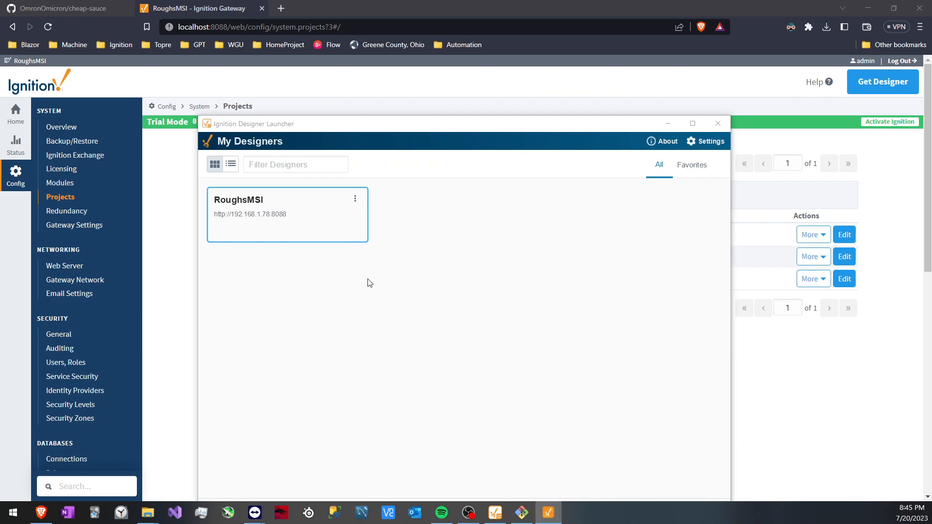
Launch a second RoughsMSI designer, log in as admin with the account password, and open the withoutExtract project
{"action": "double_click", "coordinate": [310, 222]}
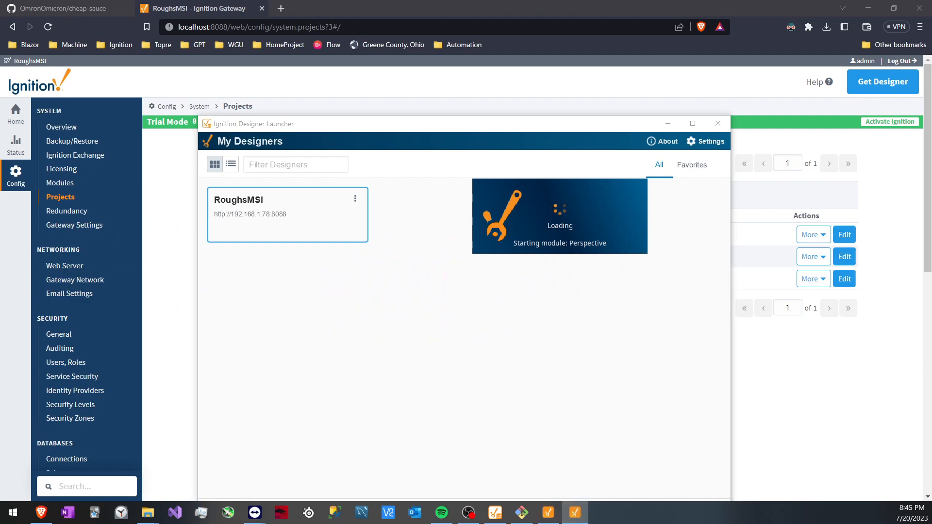
{"action": "type", "text": "admin"}
{"action": "key", "text": "Tab"}
{"action": "type", "text": "********"}
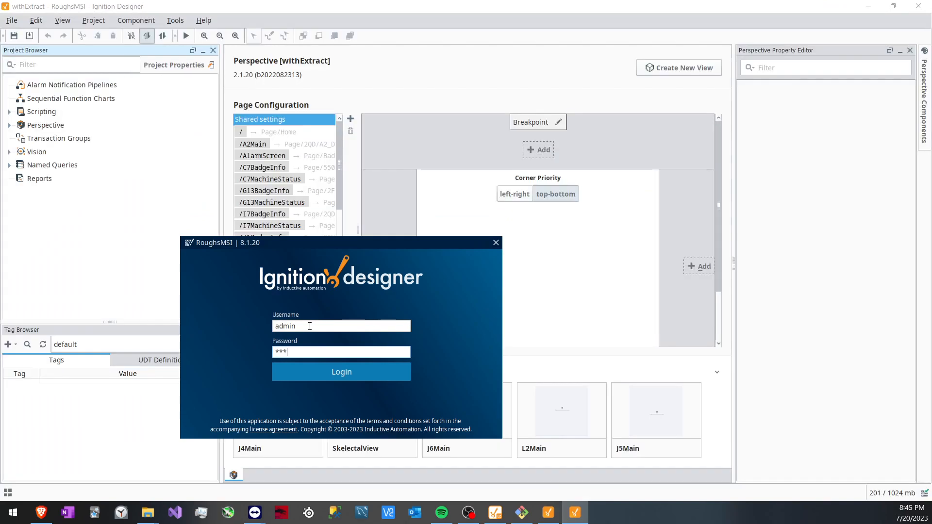
{"action": "key", "text": "Return"}
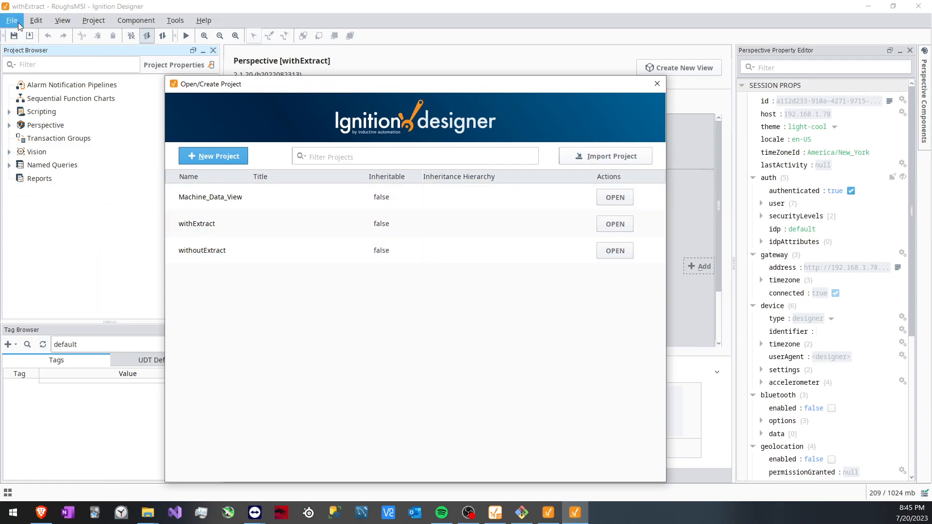
{"action": "left_click", "coordinate": [612, 251]}
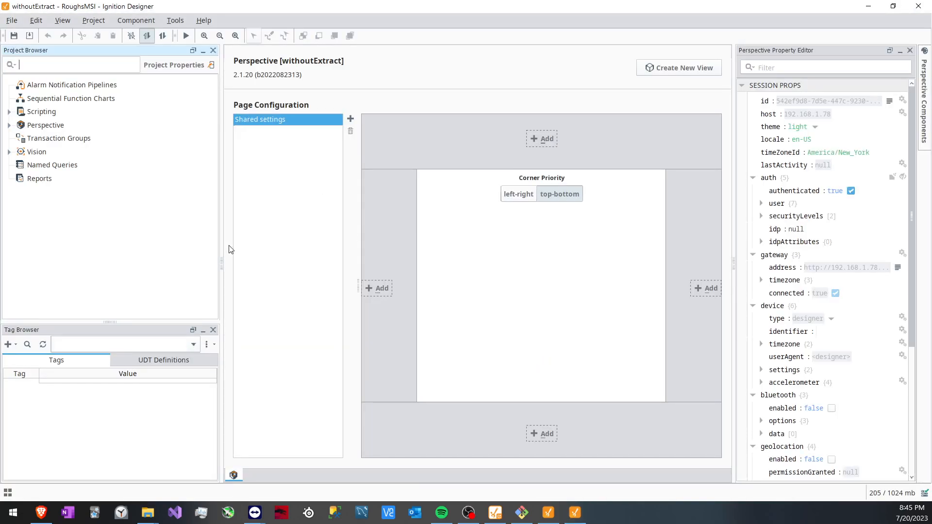
Examine the withoutExtract project's Perspective views, script library, gateway event scripts and named queries in the project tree
{"action": "left_click", "coordinate": [9, 125]}
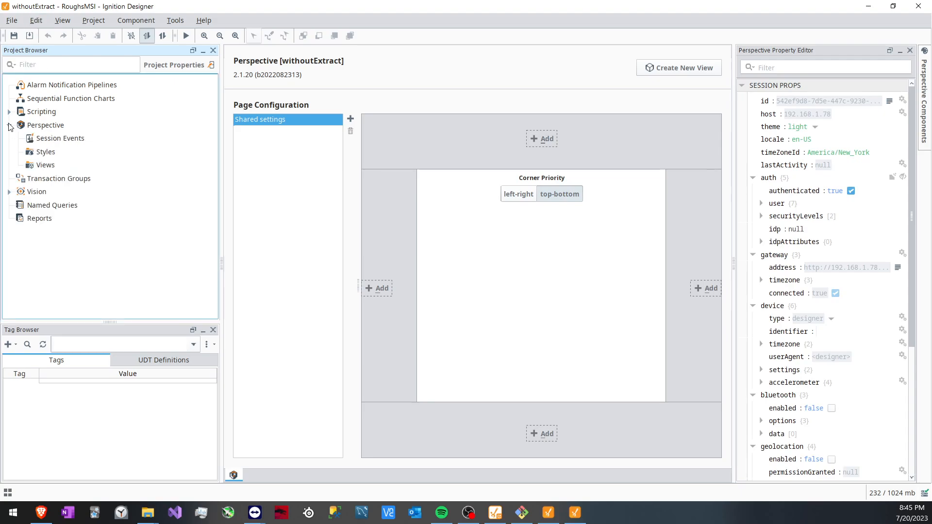
{"action": "left_click", "coordinate": [40, 167]}
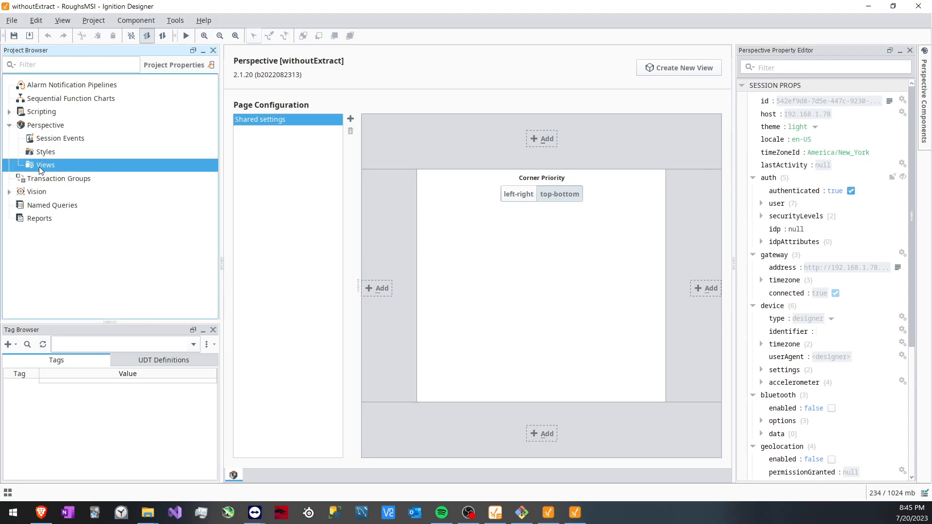
{"action": "left_click", "coordinate": [9, 112]}
{"action": "left_click", "coordinate": [55, 139]}
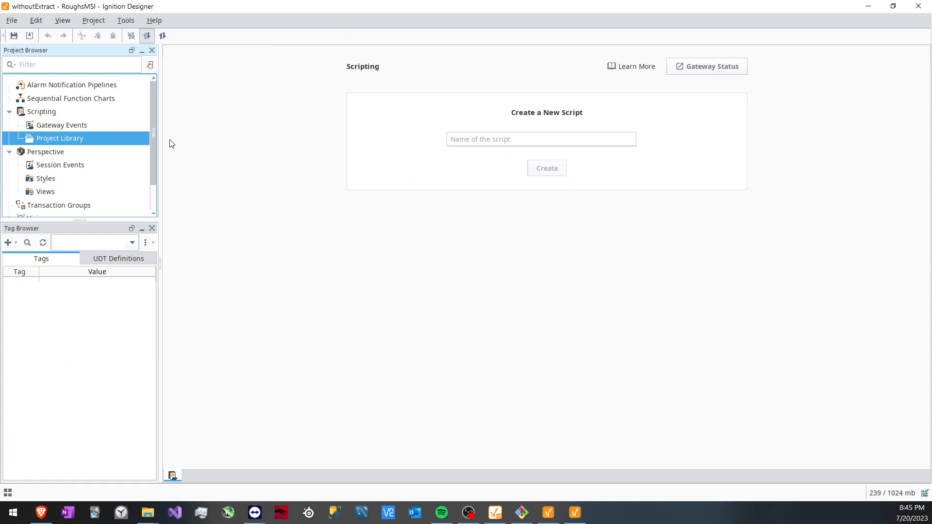
{"action": "double_click", "coordinate": [60, 125]}
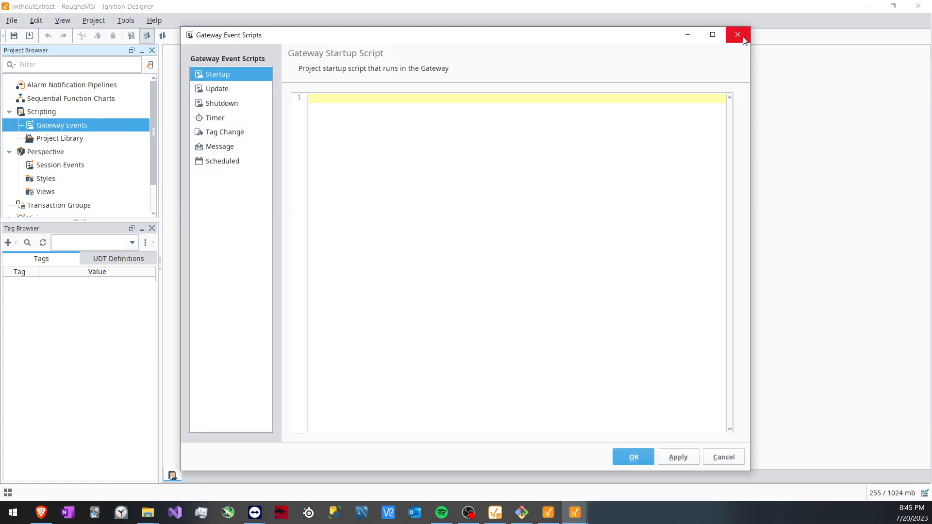
{"action": "left_click", "coordinate": [743, 38]}
{"action": "scroll", "coordinate": [79, 189], "scroll_direction": "down", "scroll_amount": 1}
{"action": "left_click", "coordinate": [24, 199]}
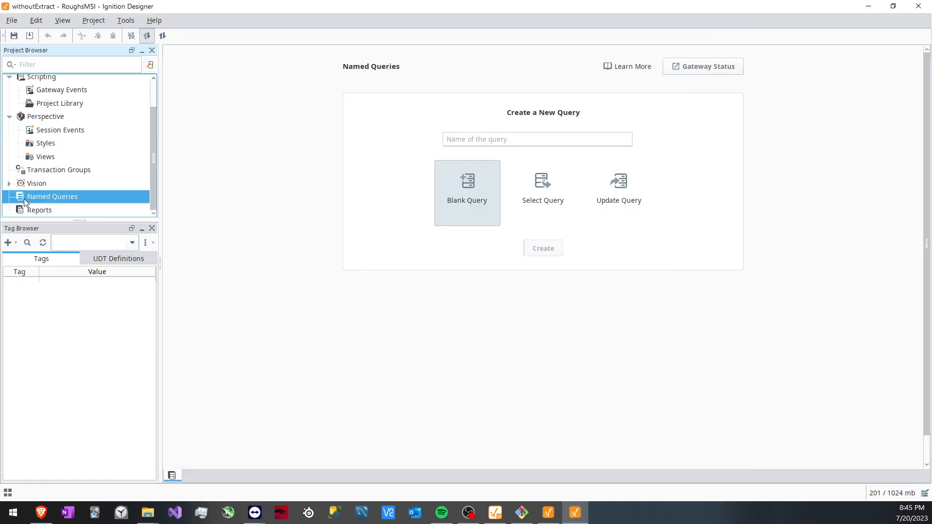
{"action": "scroll", "coordinate": [99, 132], "scroll_direction": "up", "scroll_amount": 1}
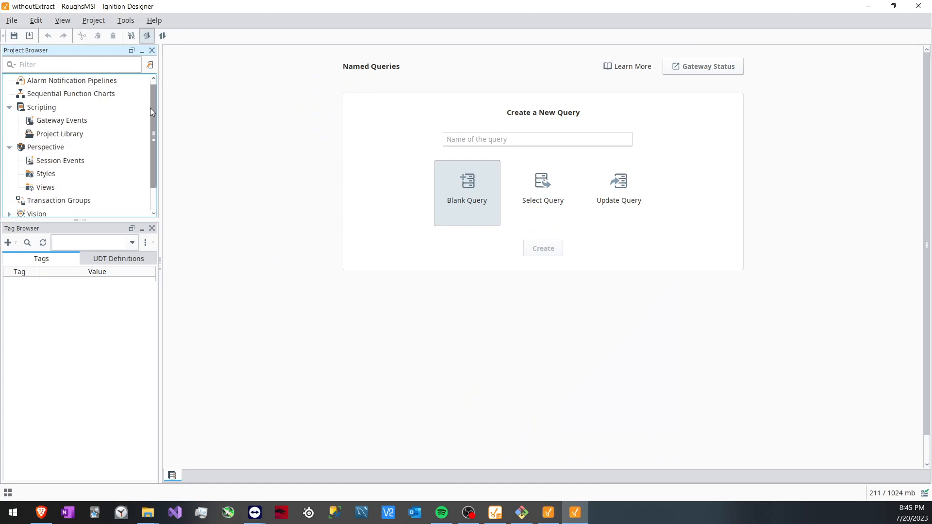
Return to the withExtract designer, expand the Page folder under its Perspective views, and open the SkelectalView view
{"action": "left_click", "coordinate": [868, 6]}
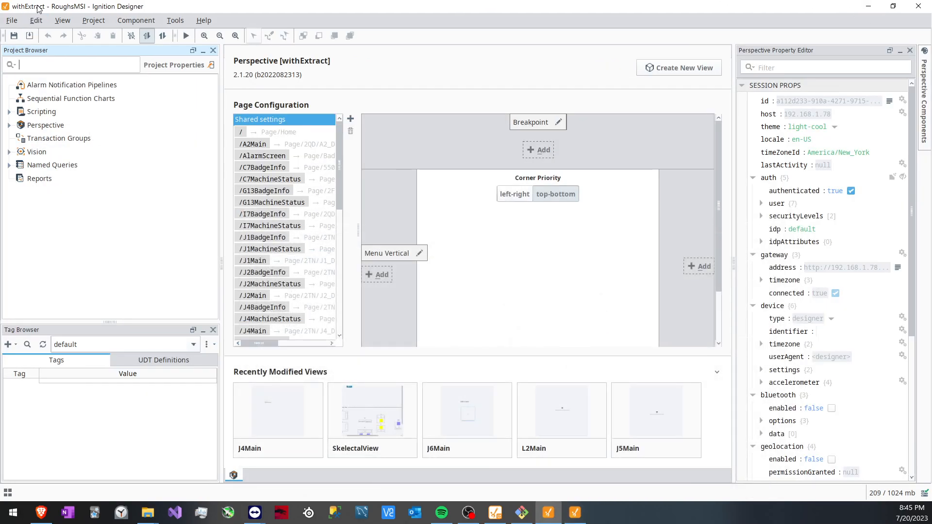
{"action": "left_click", "coordinate": [9, 126]}
{"action": "left_click", "coordinate": [19, 165]}
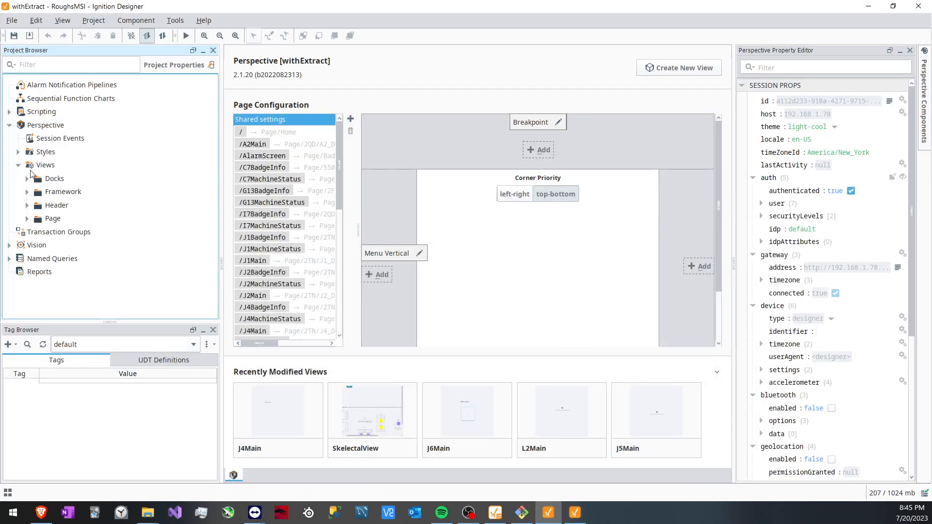
{"action": "left_click", "coordinate": [27, 219]}
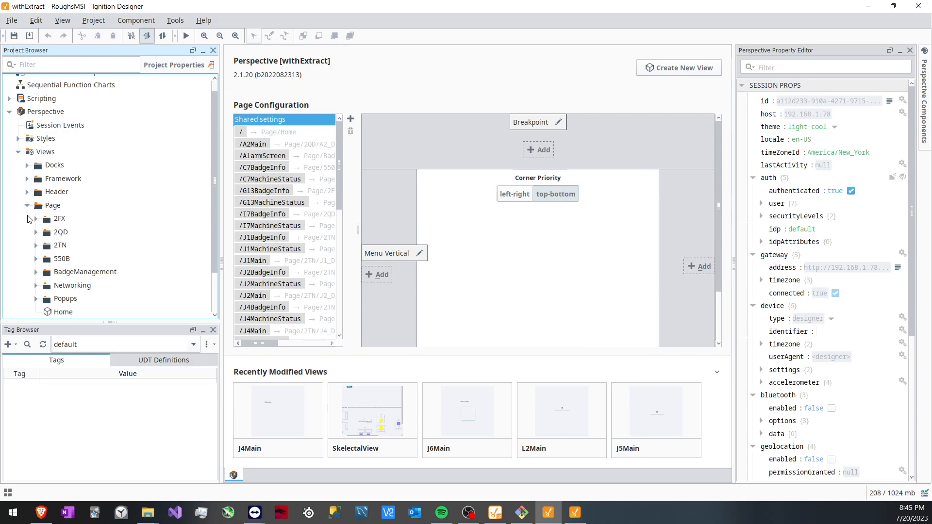
{"action": "left_click", "coordinate": [364, 412]}
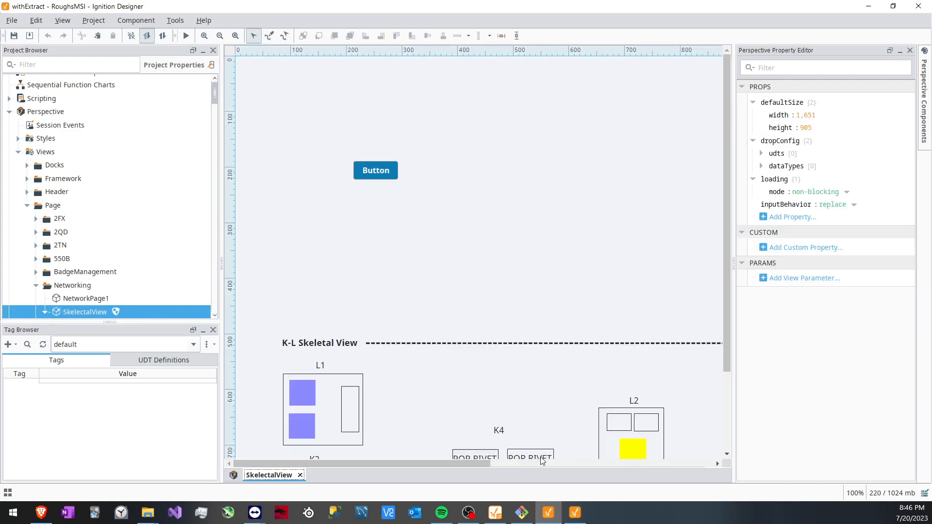
{"action": "left_click", "coordinate": [469, 512]}
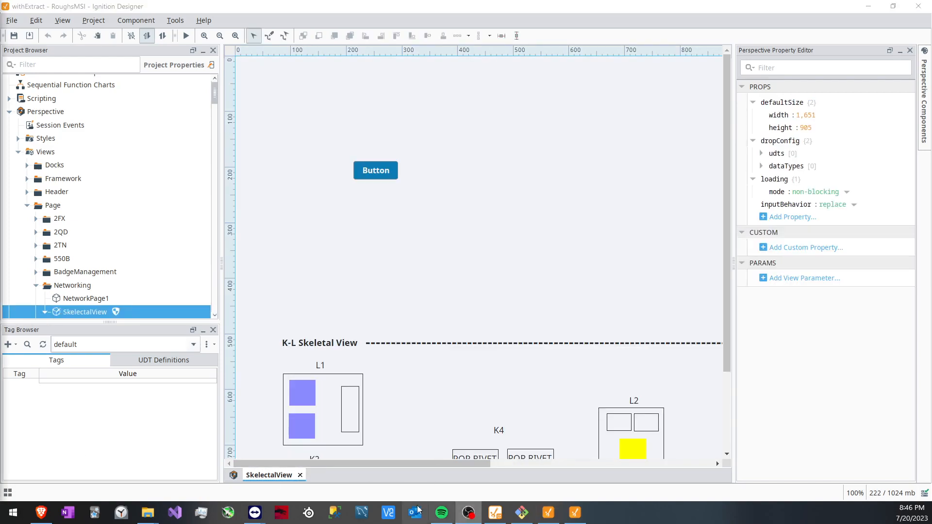